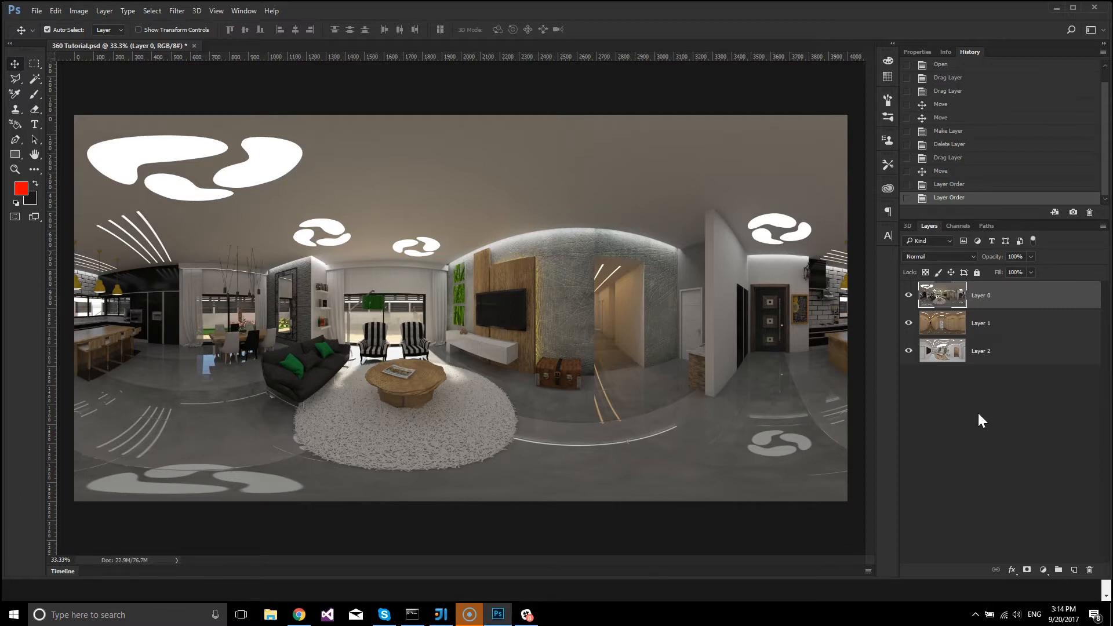
Toggle the visibility of Layer 0 and Layer 1 to examine the three room panoramas.
{"action": "left_click", "coordinate": [908, 296]}
{"action": "left_click", "coordinate": [909, 323]}
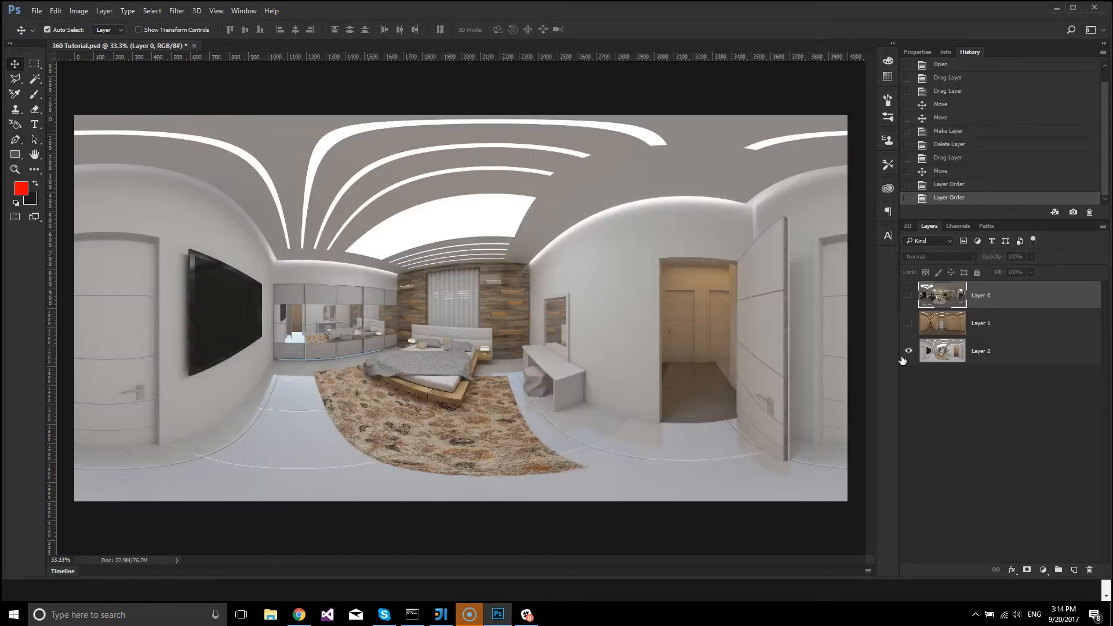
{"action": "left_click", "coordinate": [908, 323]}
{"action": "left_click", "coordinate": [908, 296]}
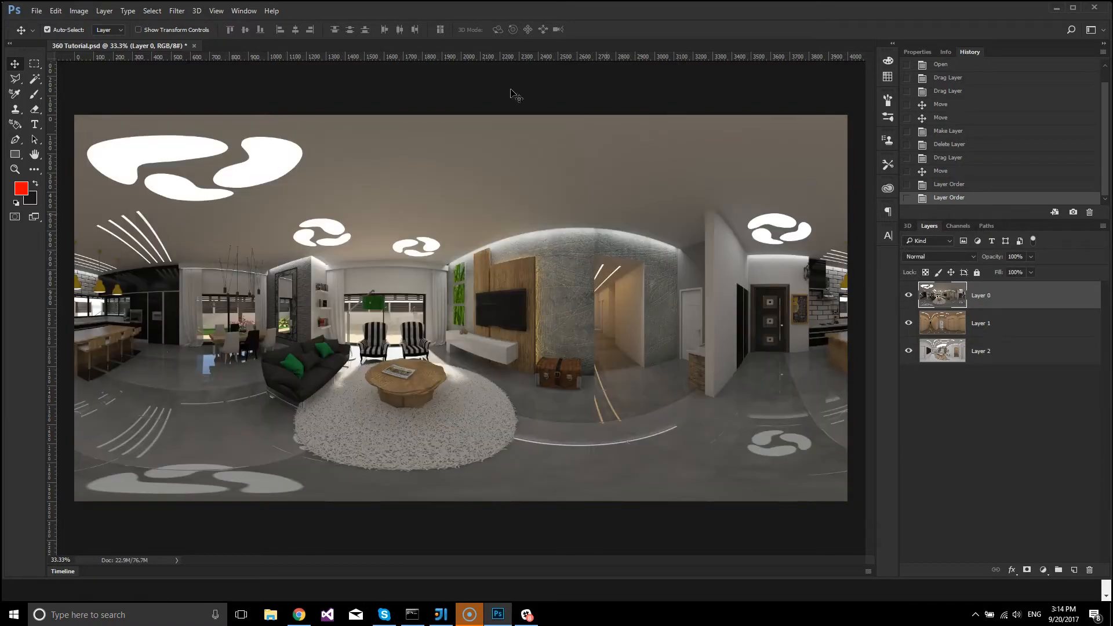
{"action": "left_click", "coordinate": [909, 295]}
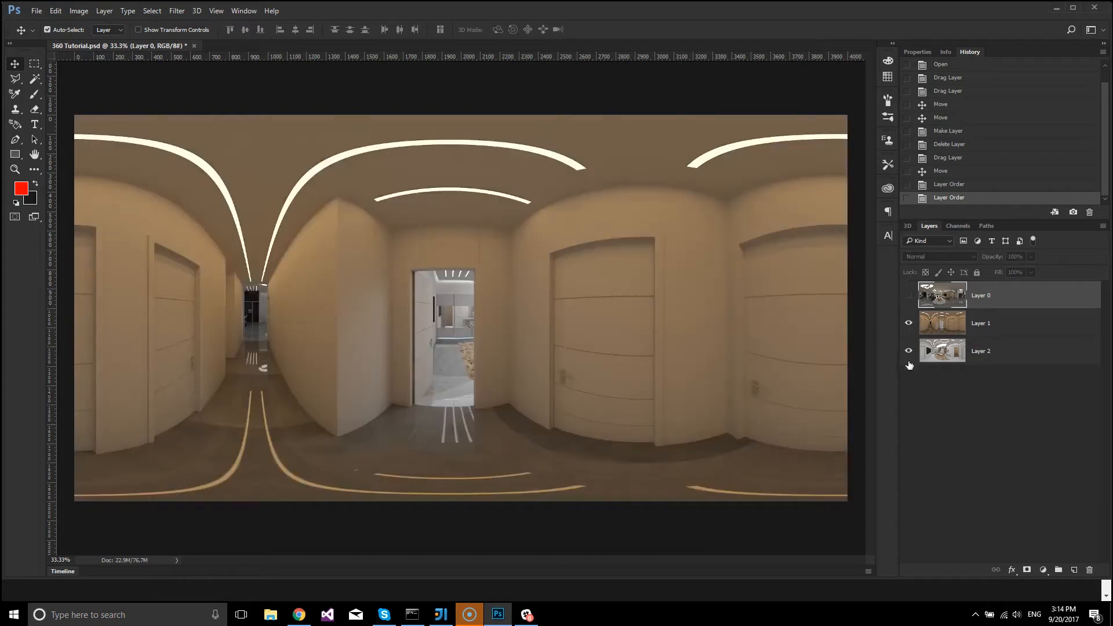
{"action": "left_click", "coordinate": [909, 323]}
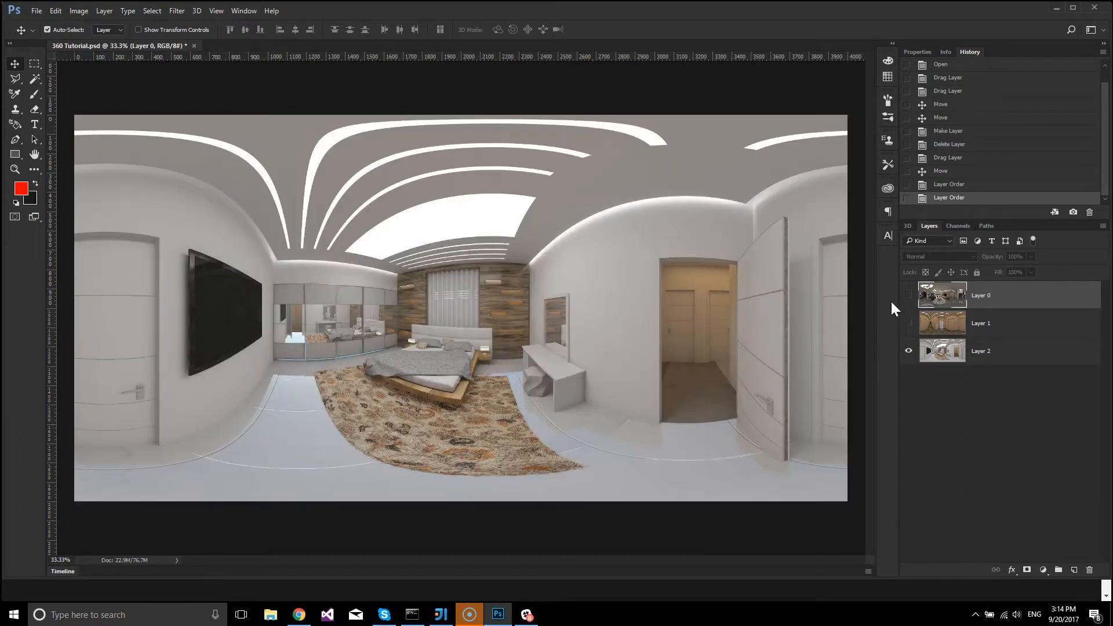
{"action": "left_click", "coordinate": [909, 296]}
{"action": "left_click", "coordinate": [909, 323]}
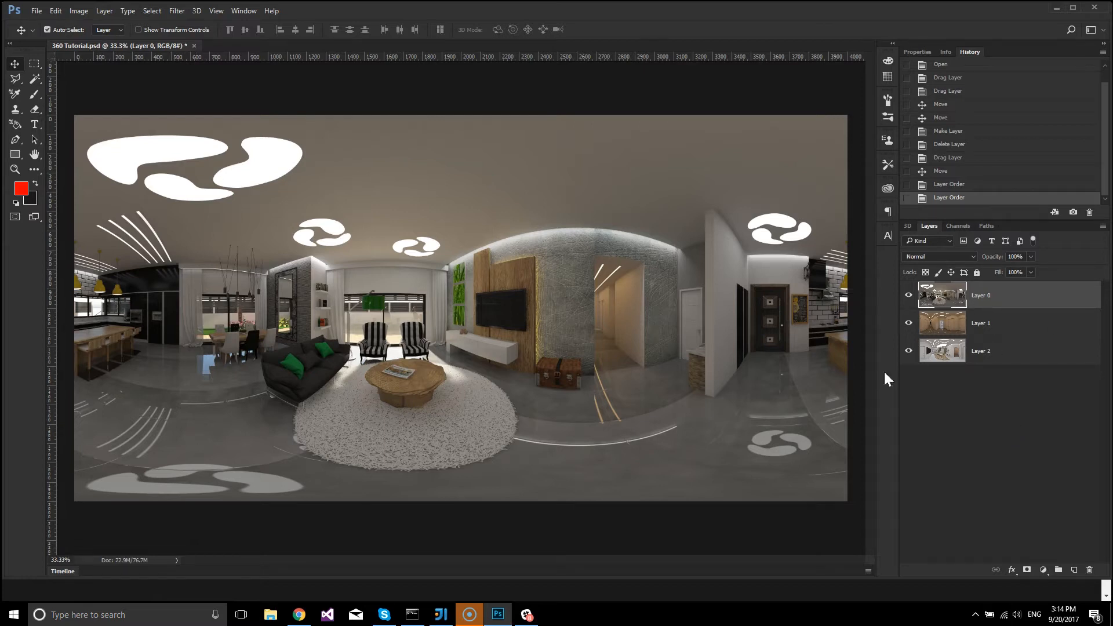
Group the living room panorama layer and name the group "#Living room".
{"action": "key", "text": "ctrl+g"}
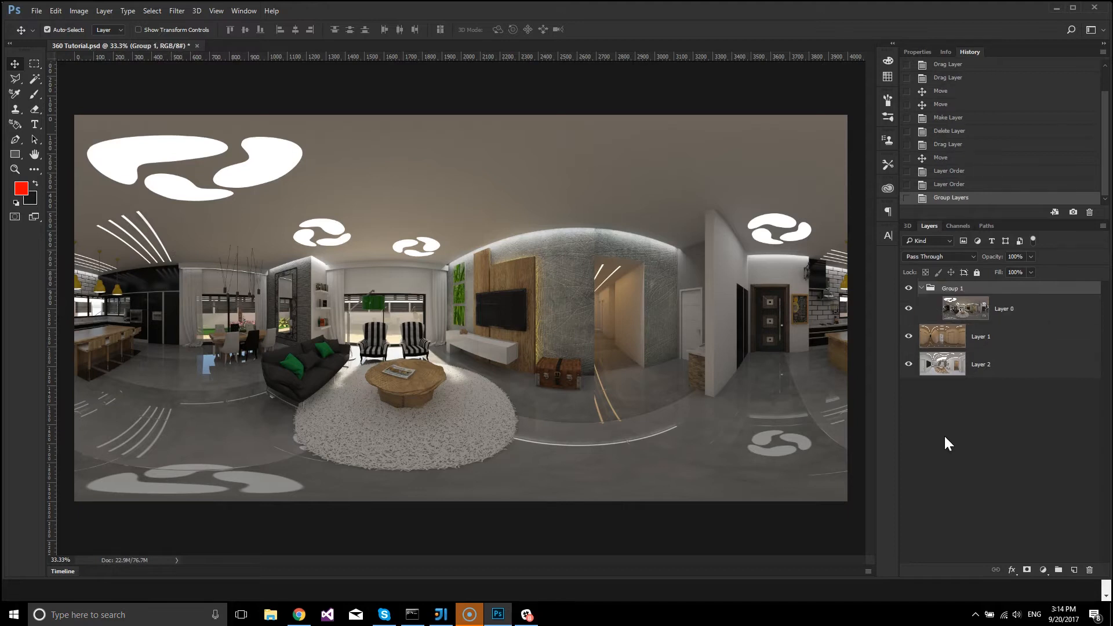
{"action": "double_click", "coordinate": [951, 288]}
{"action": "type", "text": "#Living room"}
{"action": "key", "text": "Return"}
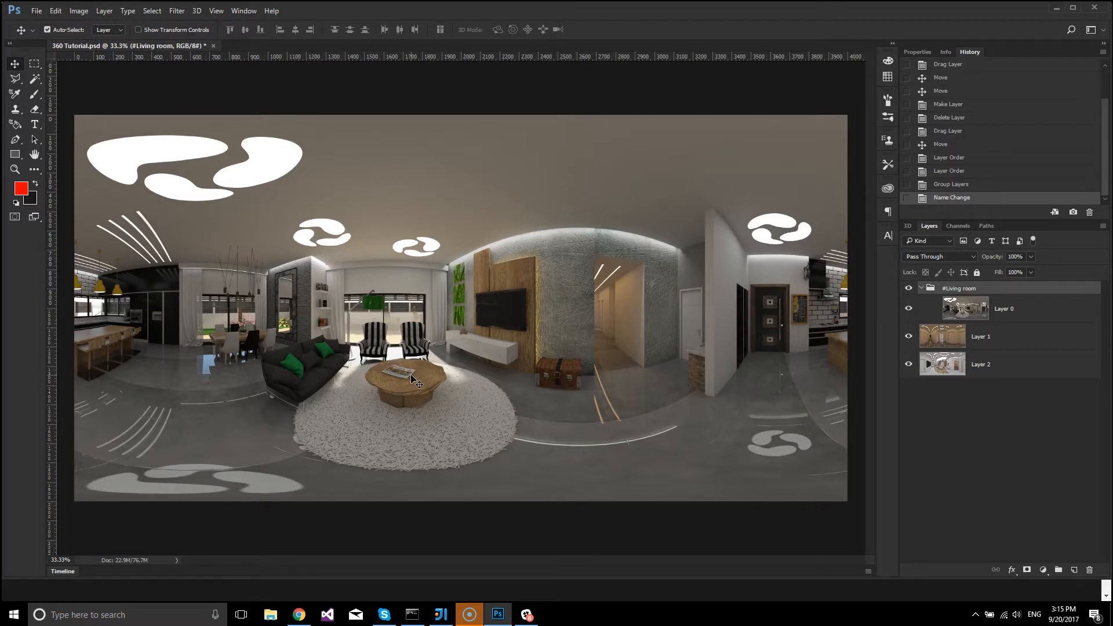
Group the hallway panorama layer and name the group "#Hallway".
{"action": "left_click", "coordinate": [949, 335]}
{"action": "key", "text": "ctrl+g"}
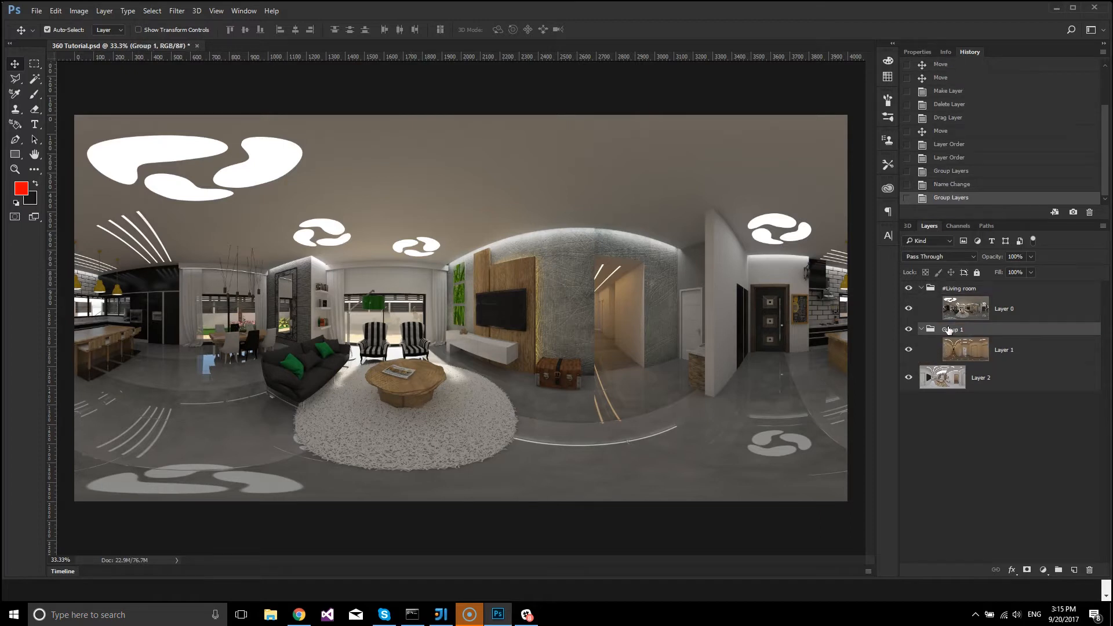
{"action": "double_click", "coordinate": [948, 329]}
{"action": "type", "text": "#Hallway"}
{"action": "key", "text": "Return"}
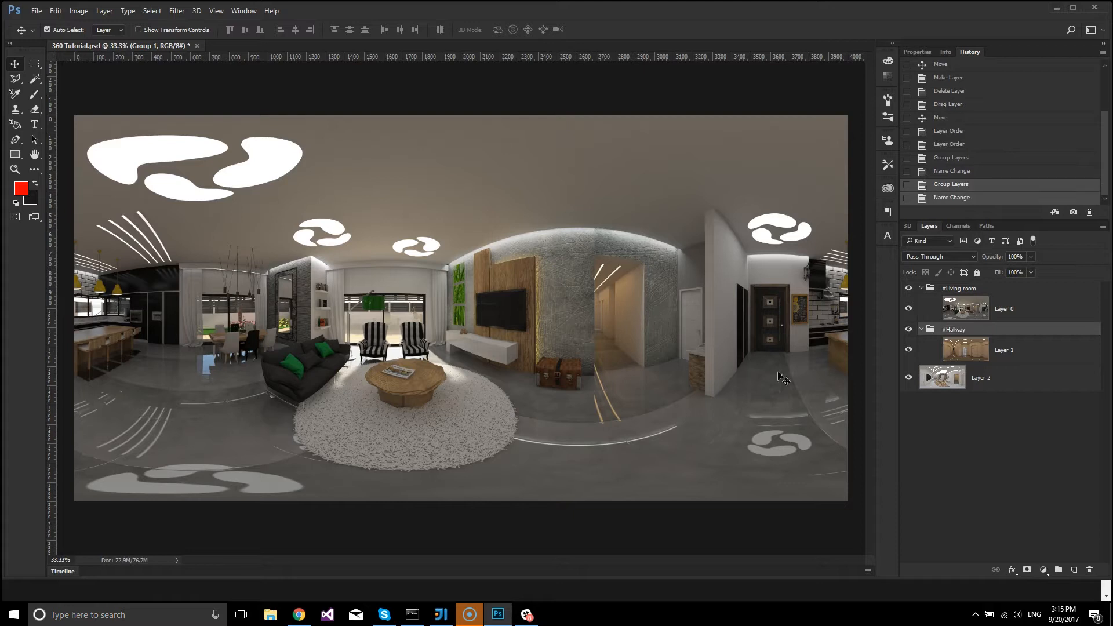
Group the bedroom panorama layer and name the group "#Bedroom".
{"action": "left_click_drag", "start_coordinate": [940, 378], "coordinate": [944, 380]}
{"action": "key", "text": "ctrl+g"}
{"action": "double_click", "coordinate": [951, 370]}
{"action": "type", "text": "#B"}
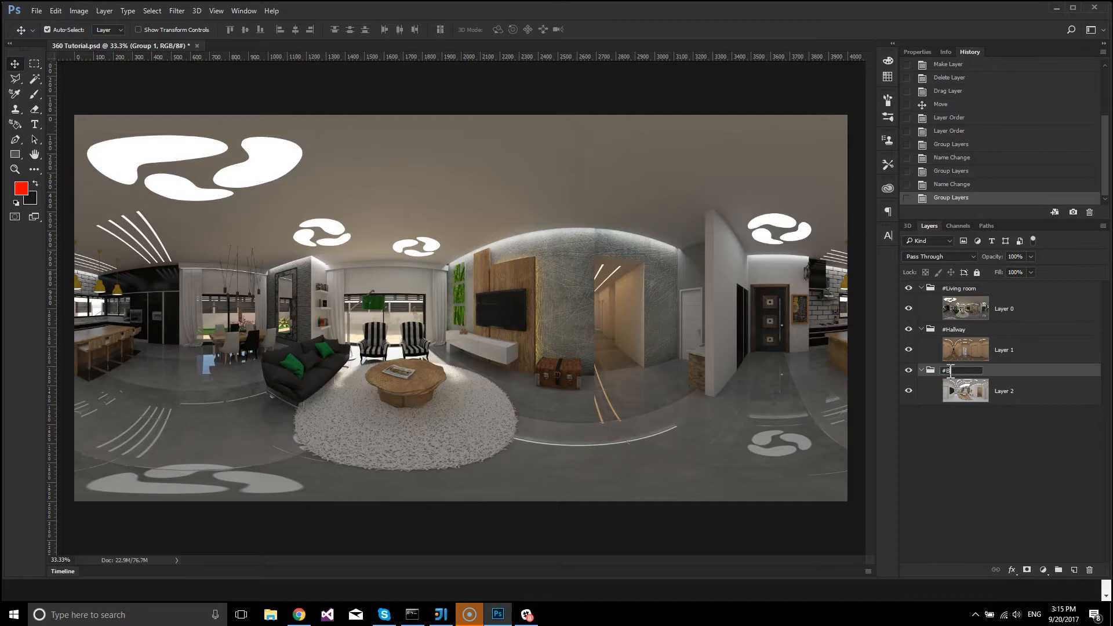
{"action": "type", "text": "edroom"}
{"action": "left_click", "coordinate": [942, 434]}
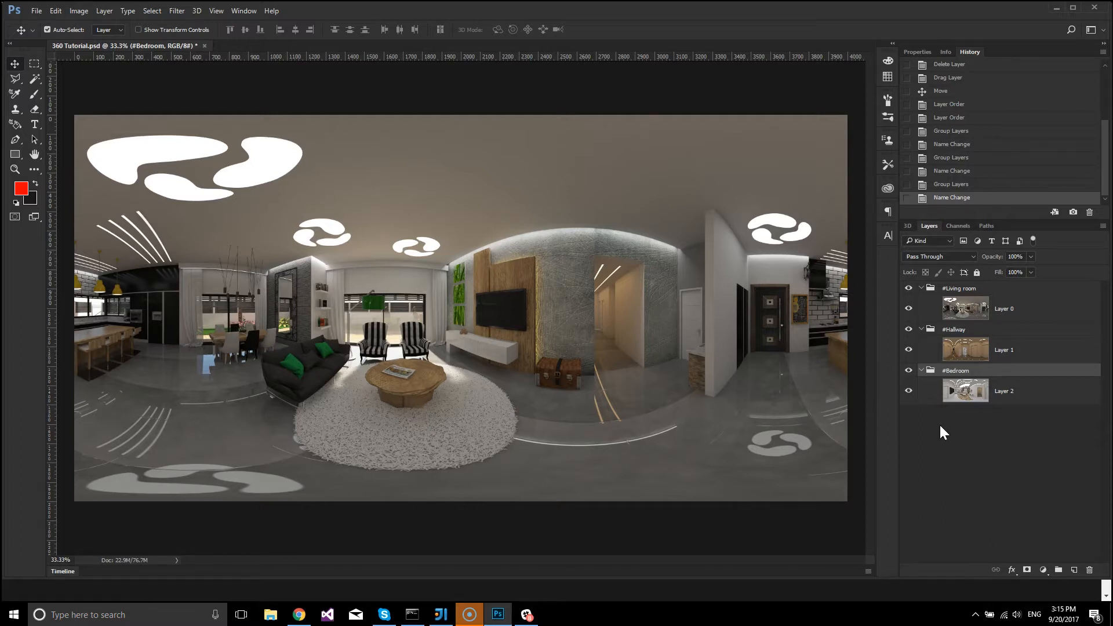
Rename the living room group to "#Start".
{"action": "left_click", "coordinate": [955, 289]}
{"action": "double_click", "coordinate": [954, 290]}
{"action": "key", "text": "BackSpace"}
{"action": "key", "text": "BackSpace"}
{"action": "key", "text": "BackSpace"}
{"action": "key", "text": "BackSpace"}
{"action": "key", "text": "BackSpace"}
{"action": "key", "text": "BackSpace"}
{"action": "key", "text": "BackSpace"}
{"action": "key", "text": "BackSpace"}
{"action": "key", "text": "BackSpace"}
{"action": "key", "text": "BackSpace"}
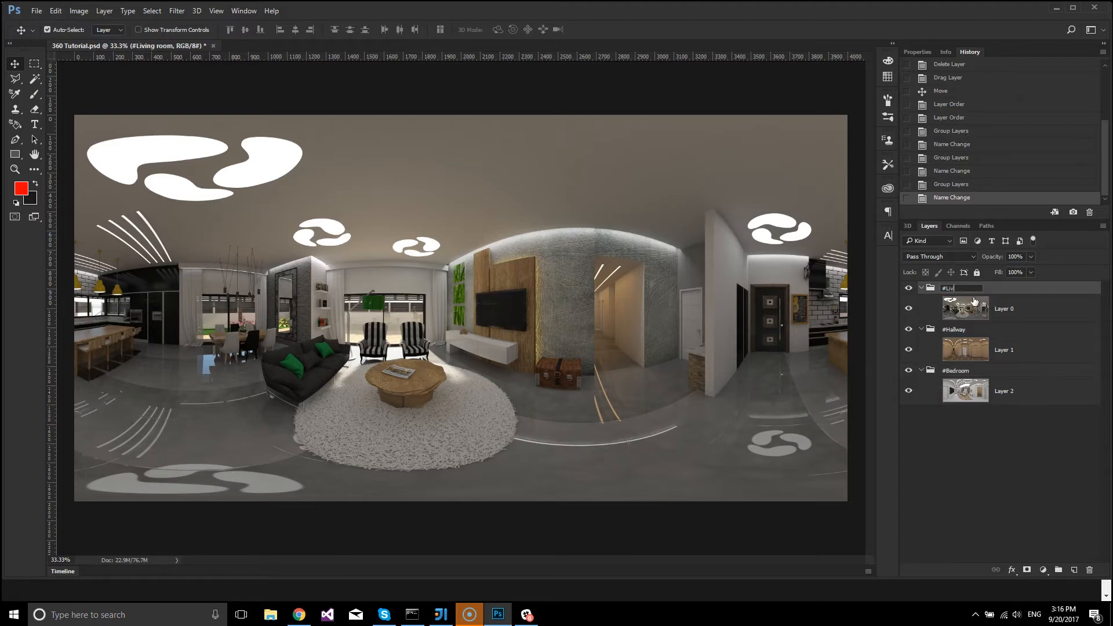
{"action": "type", "text": "Sta"}
{"action": "key", "text": "Return"}
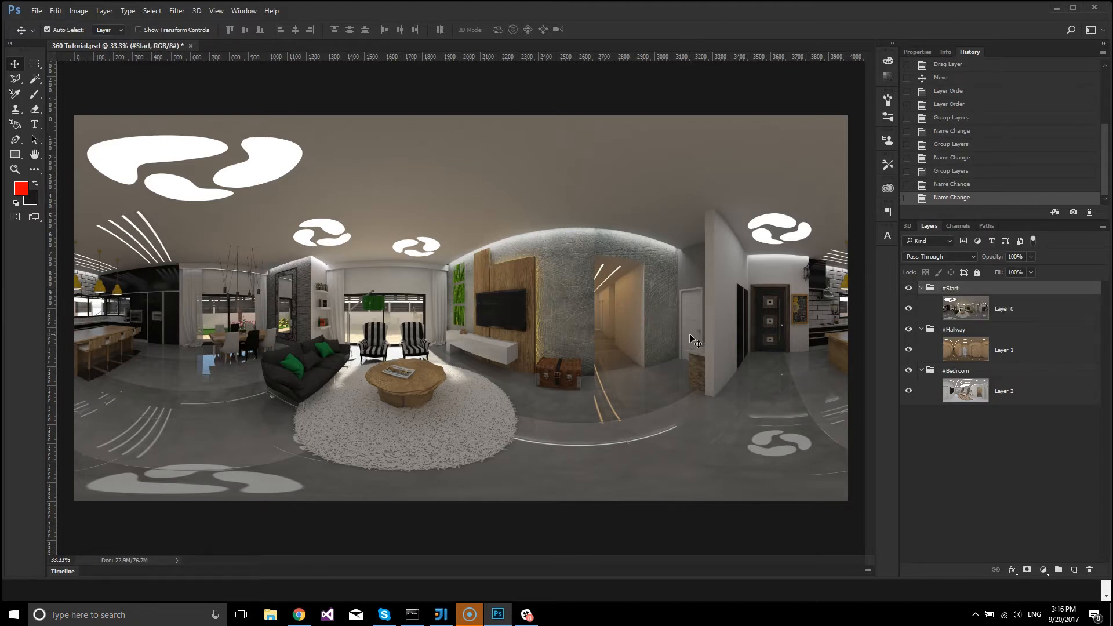
Collapse the three room groups and toggle the #Start and #Hallway groups' visibility to examine the panoramas beneath.
{"action": "left_click", "coordinate": [921, 289]}
{"action": "left_click", "coordinate": [922, 302]}
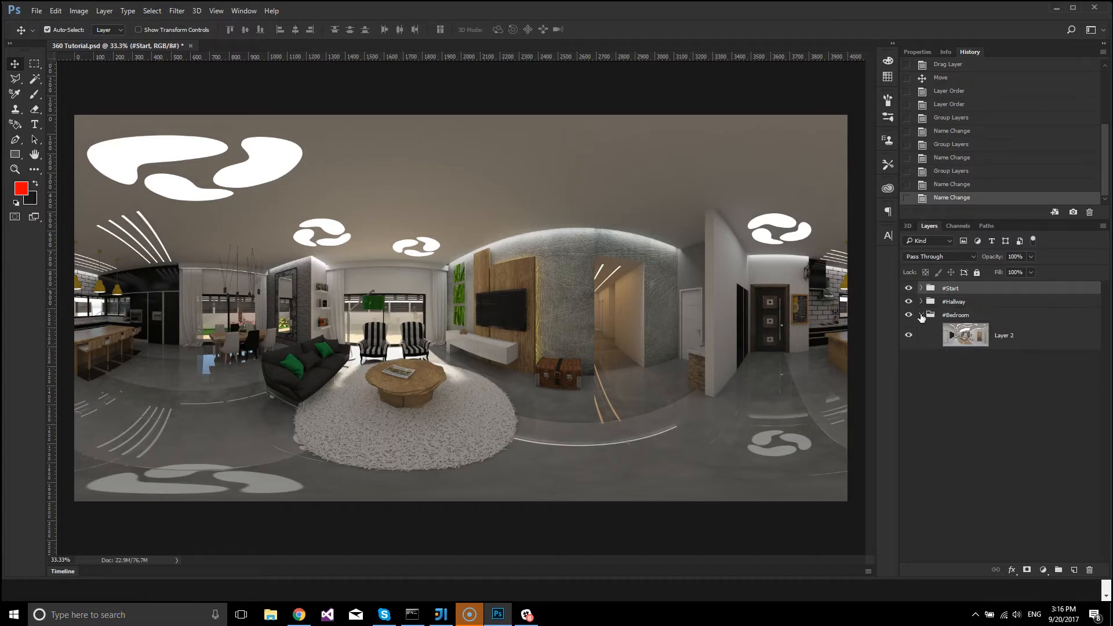
{"action": "left_click", "coordinate": [921, 315]}
{"action": "left_click", "coordinate": [909, 289]}
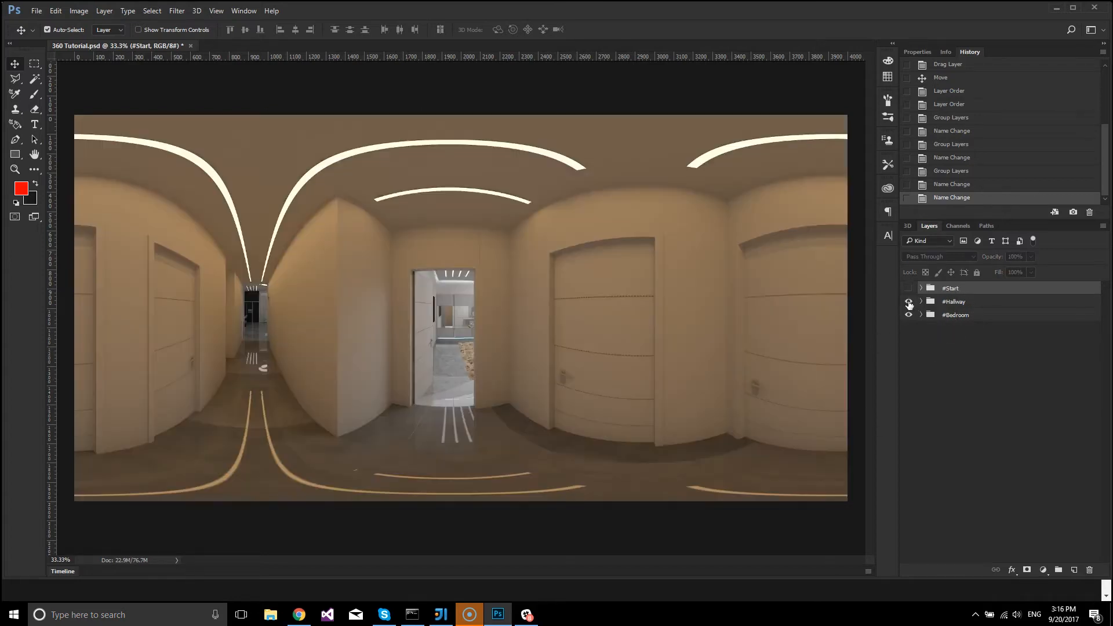
{"action": "left_click", "coordinate": [909, 301]}
{"action": "left_click", "coordinate": [909, 301]}
{"action": "left_click", "coordinate": [909, 288]}
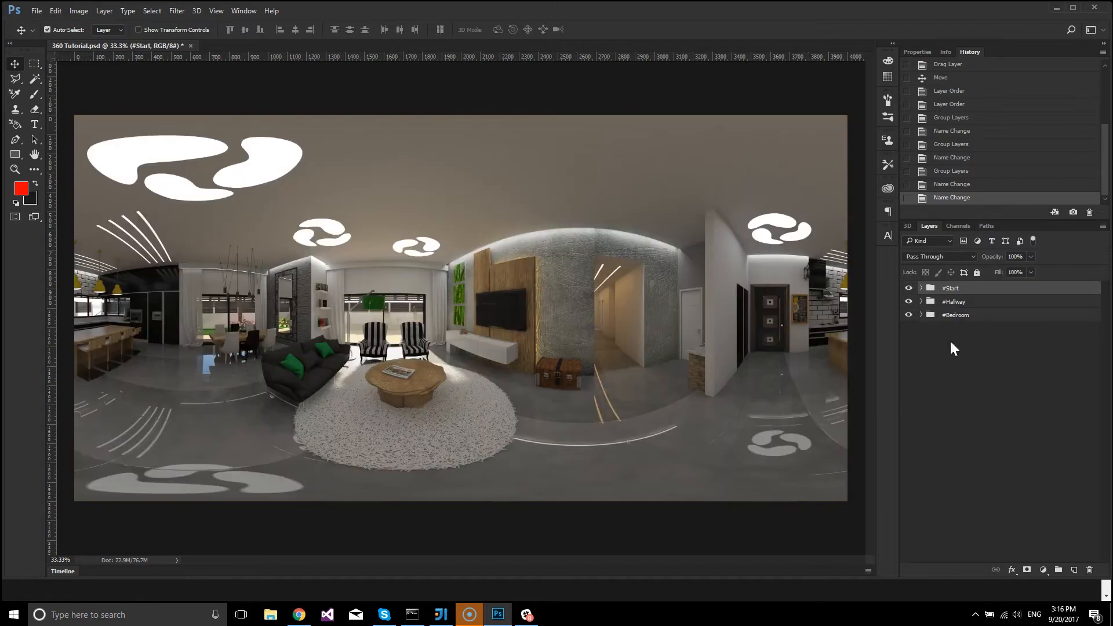
Expand the room groups and add a new layer named "#Hallway" above the living room image in the #Start group.
{"action": "left_click", "coordinate": [921, 288]}
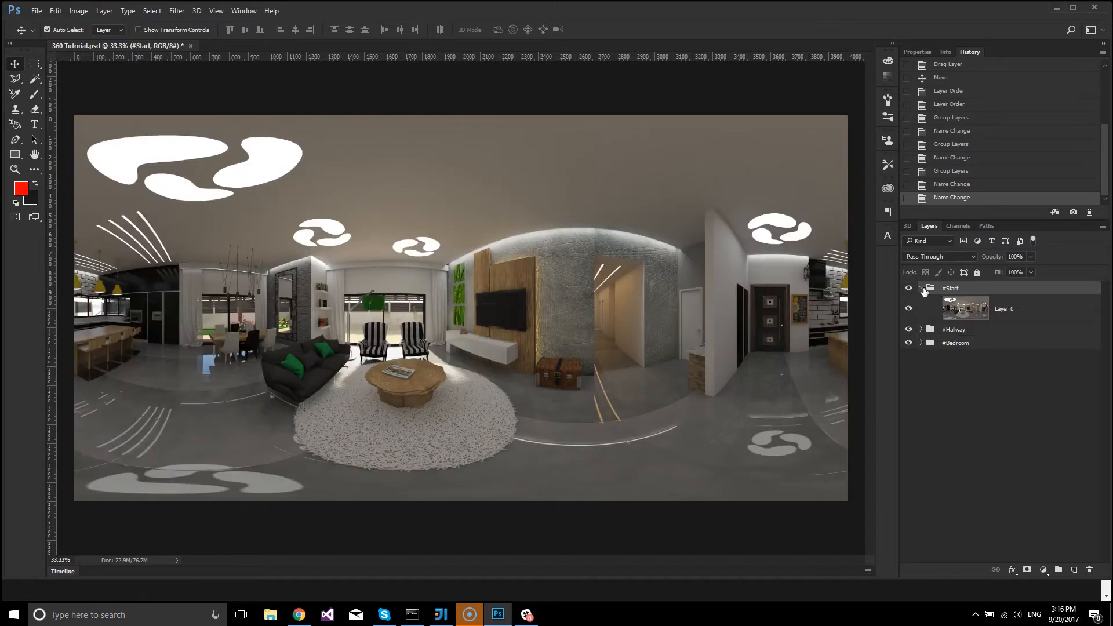
{"action": "left_click", "coordinate": [921, 329]}
{"action": "left_click", "coordinate": [921, 371]}
{"action": "left_click", "coordinate": [968, 391]}
{"action": "left_click", "coordinate": [981, 314]}
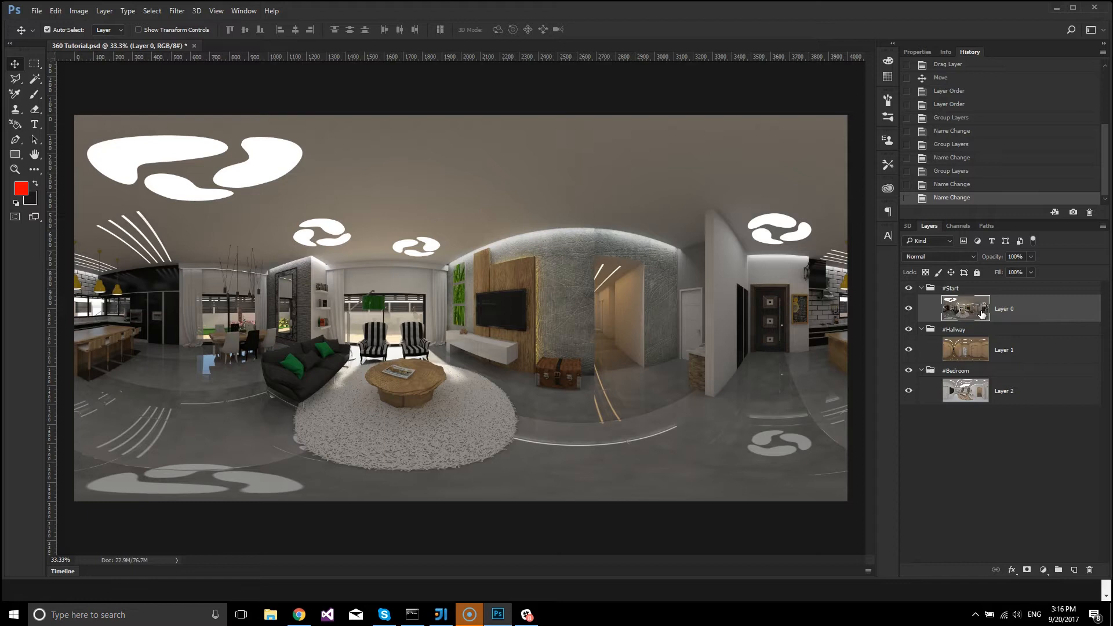
{"action": "left_click", "coordinate": [1073, 570]}
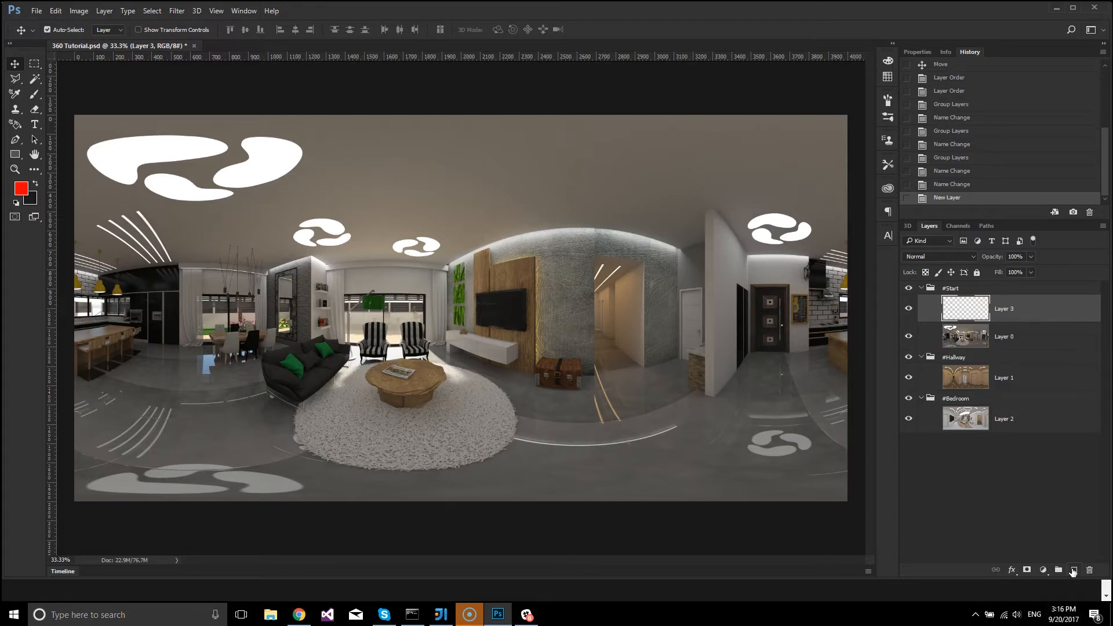
{"action": "double_click", "coordinate": [1003, 310]}
{"action": "type", "text": "#"}
{"action": "type", "text": "Hallway"}
{"action": "key", "text": "Return"}
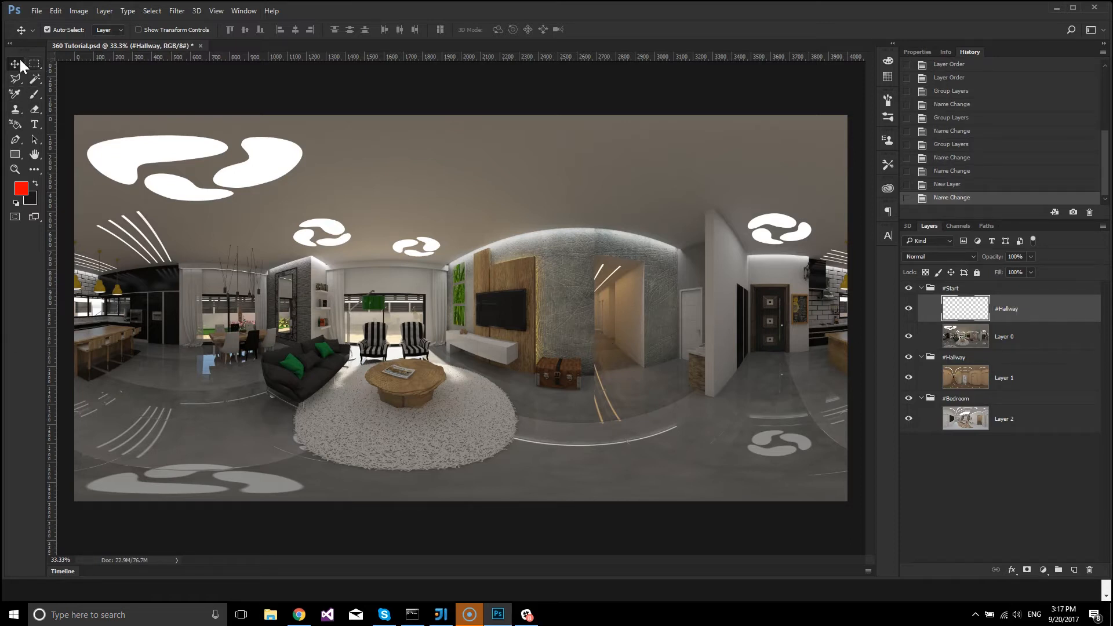
Paint the living room's hallway opening red with a 100 px brush on the #Hallway layer, and hide that layer and the #Start group.
{"action": "left_click", "coordinate": [34, 94]}
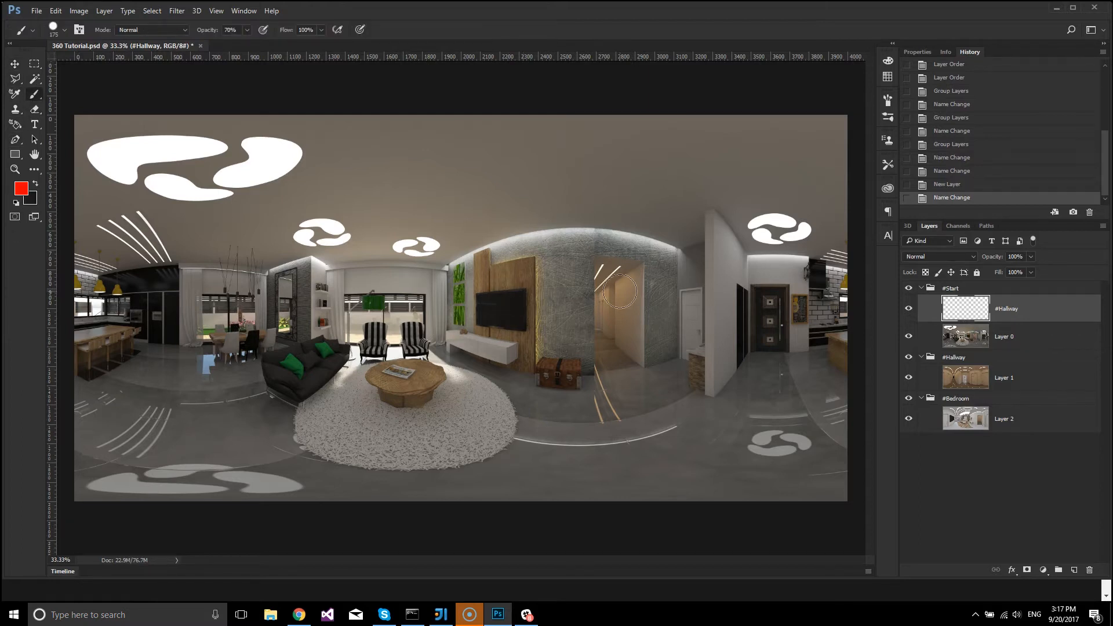
{"action": "key", "text": "bracketleft"}
{"action": "key", "text": "bracketleft"}
{"action": "key", "text": "bracketleft"}
{"action": "mouse_move", "coordinate": [633, 272]}
{"action": "left_mouse_down"}
{"action": "mouse_move", "coordinate": [606, 294]}
{"action": "mouse_move", "coordinate": [634, 310]}
{"action": "mouse_move", "coordinate": [598, 308]}
{"action": "mouse_move", "coordinate": [634, 330]}
{"action": "mouse_move", "coordinate": [609, 334]}
{"action": "mouse_move", "coordinate": [634, 351]}
{"action": "mouse_move", "coordinate": [605, 354]}
{"action": "mouse_move", "coordinate": [639, 357]}
{"action": "mouse_move", "coordinate": [597, 376]}
{"action": "left_mouse_up"}
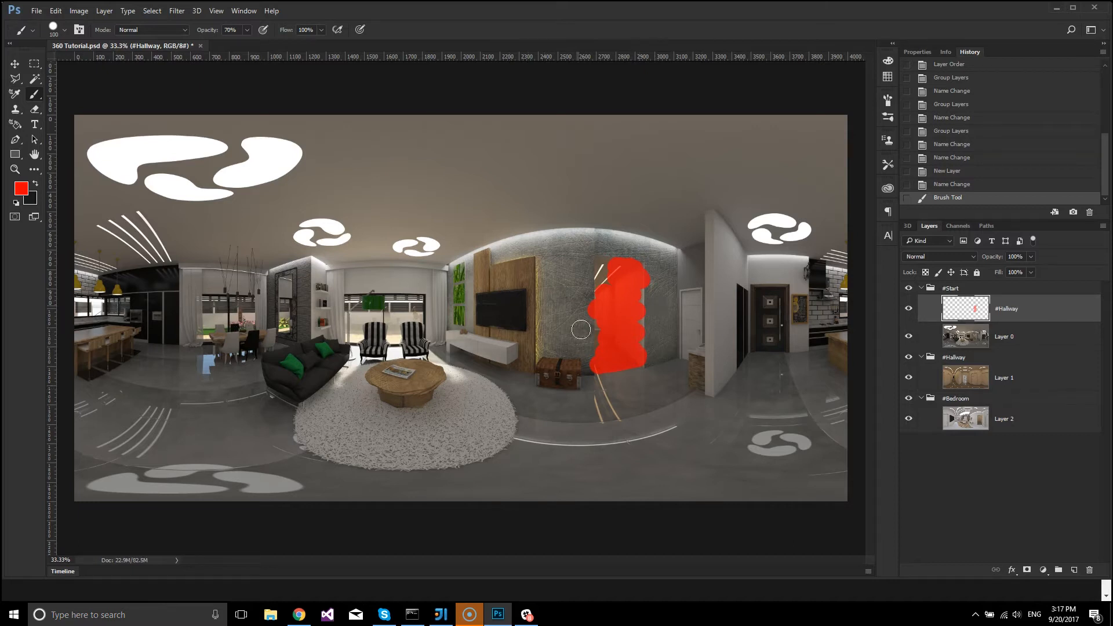
{"action": "left_click", "coordinate": [908, 309]}
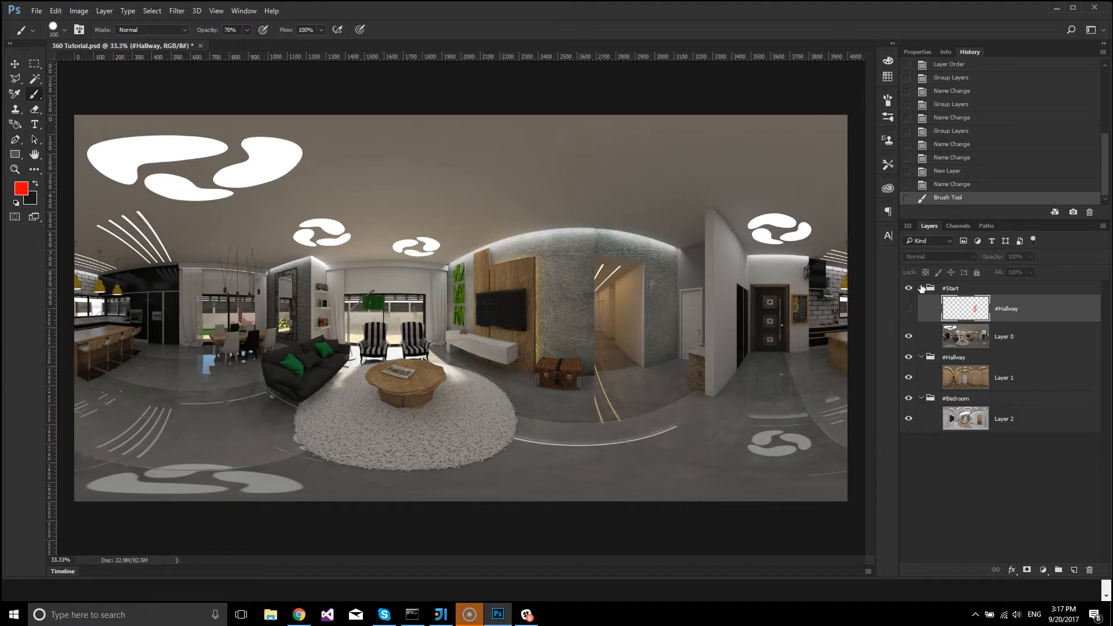
{"action": "left_click", "coordinate": [921, 289]}
{"action": "left_click", "coordinate": [908, 289]}
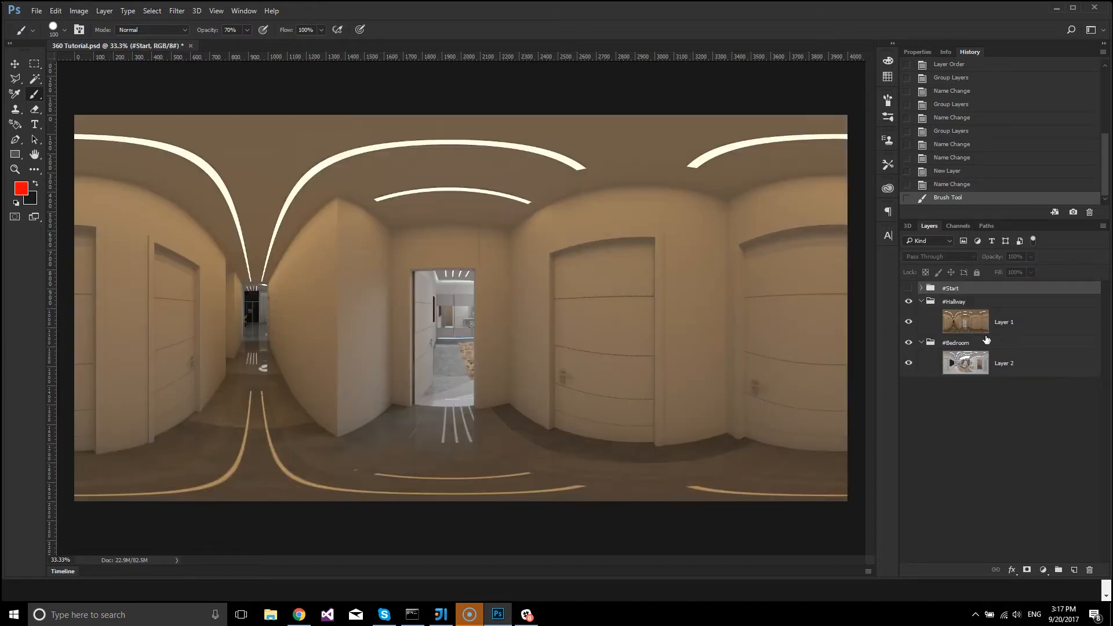
Add a layer named "#Bedroom" above the hallway image in the #Hallway group and paint the open bedroom doorway red.
{"action": "left_click", "coordinate": [1015, 332]}
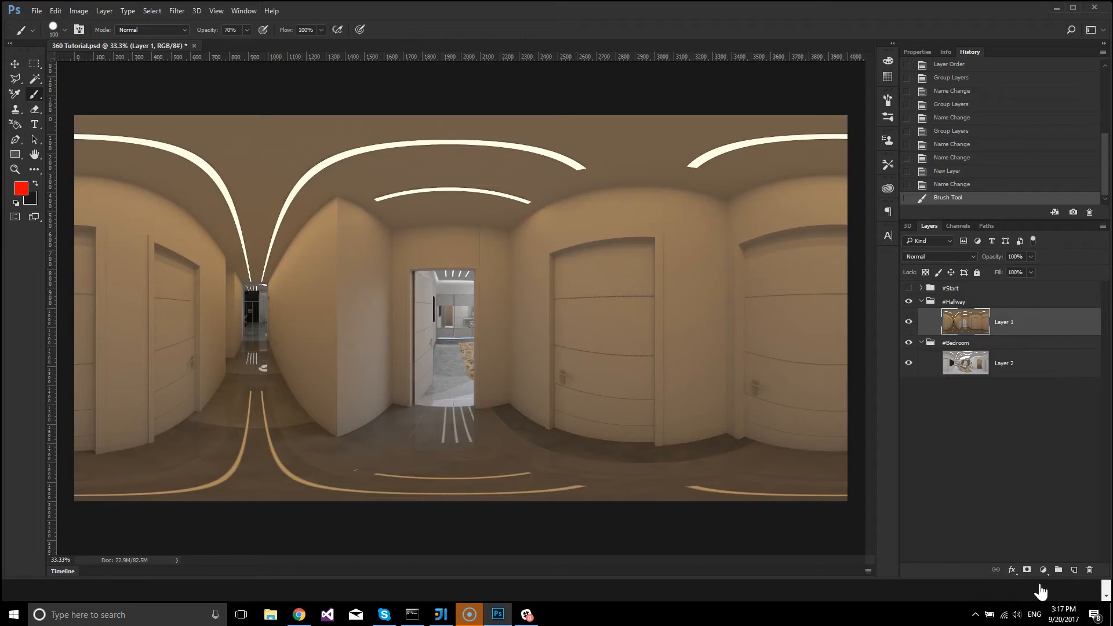
{"action": "left_click", "coordinate": [1074, 570]}
{"action": "double_click", "coordinate": [1000, 322]}
{"action": "type", "text": "#"}
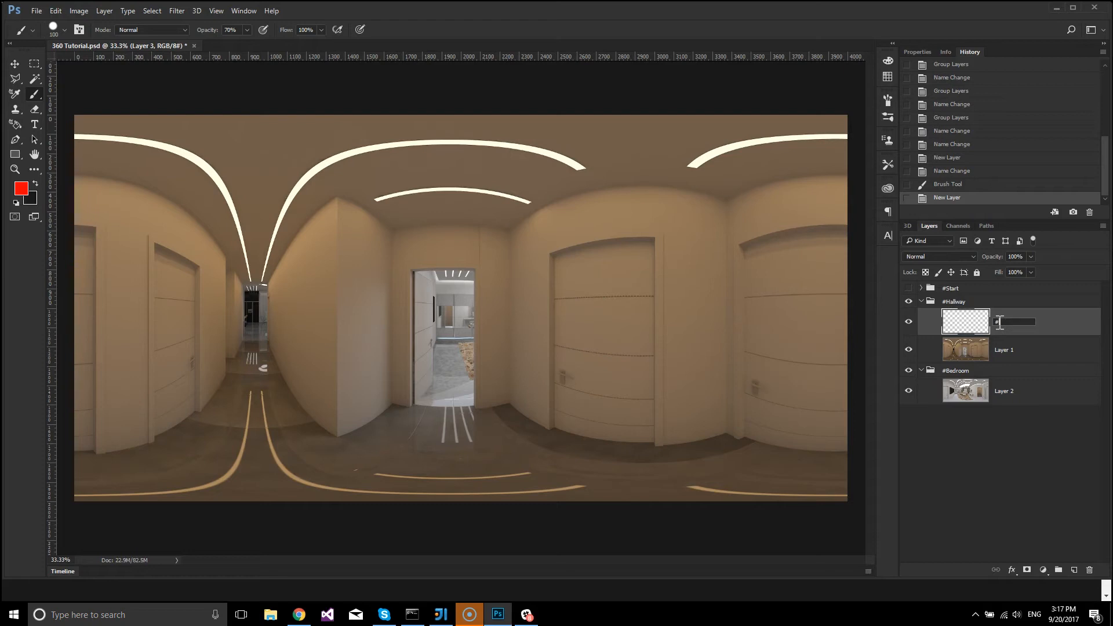
{"action": "type", "text": "Bedroom"}
{"action": "key", "text": "Return"}
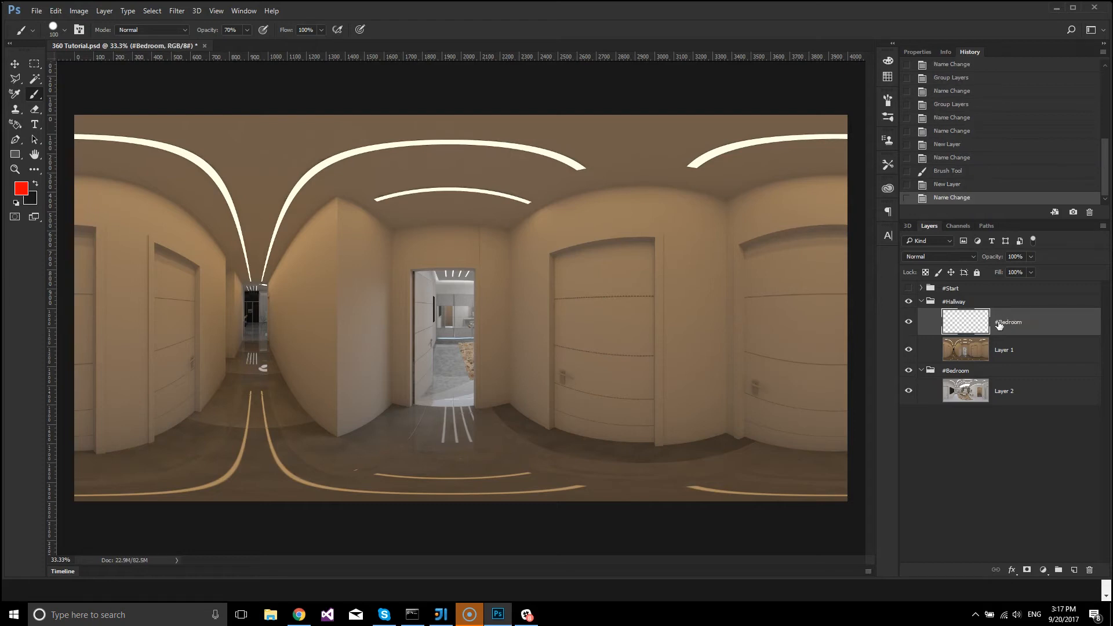
{"action": "mouse_move", "coordinate": [438, 282]}
{"action": "left_mouse_down"}
{"action": "mouse_move", "coordinate": [426, 281]}
{"action": "mouse_move", "coordinate": [451, 280]}
{"action": "mouse_move", "coordinate": [443, 295]}
{"action": "mouse_move", "coordinate": [478, 313]}
{"action": "mouse_move", "coordinate": [432, 333]}
{"action": "mouse_move", "coordinate": [466, 392]}
{"action": "mouse_move", "coordinate": [452, 403]}
{"action": "mouse_move", "coordinate": [423, 395]}
{"action": "left_mouse_up"}
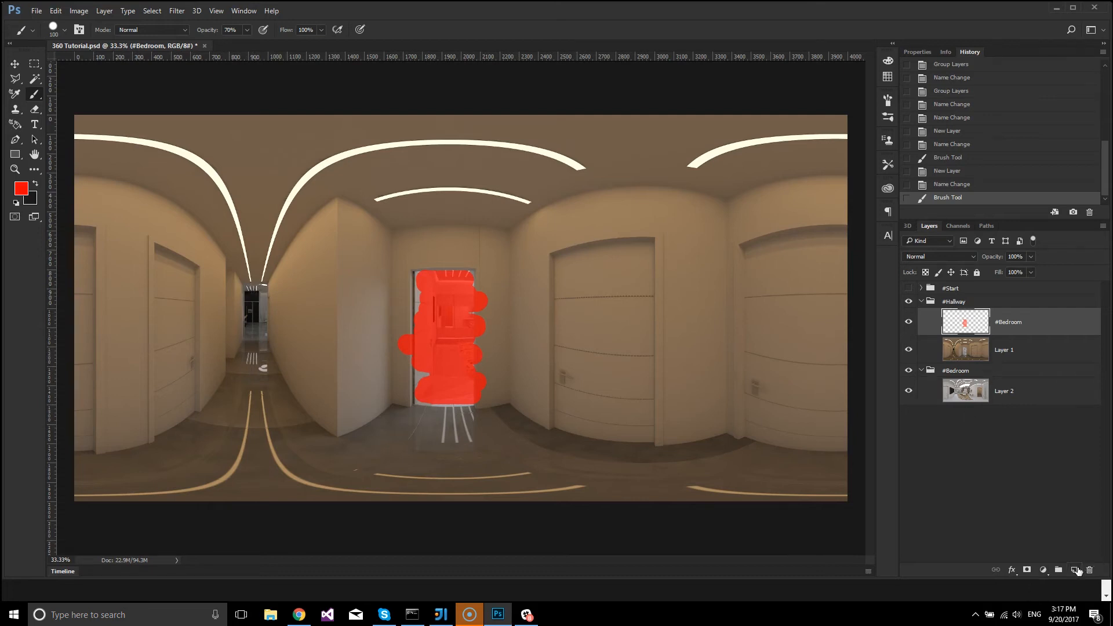
Add a layer named "#Start" in the #Hallway group and paint the living room opening at the corridor's far end red.
{"action": "left_click", "coordinate": [1074, 570]}
{"action": "double_click", "coordinate": [1003, 323]}
{"action": "type", "text": "#Start"}
{"action": "key", "text": "Return"}
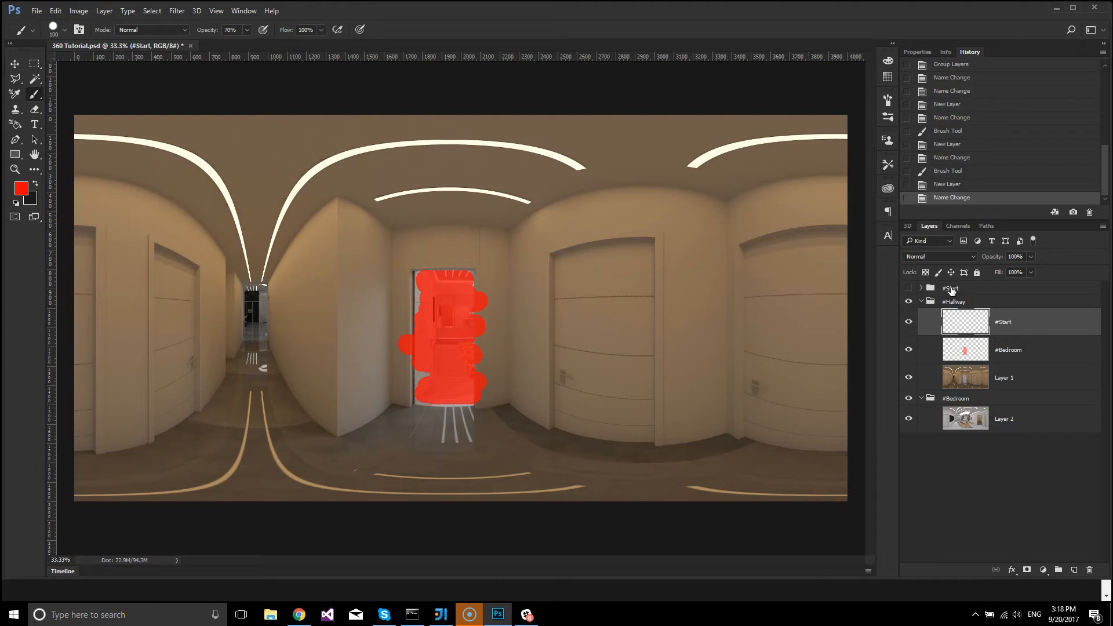
{"action": "mouse_move", "coordinate": [248, 292]}
{"action": "left_mouse_down"}
{"action": "mouse_move", "coordinate": [258, 293]}
{"action": "mouse_move", "coordinate": [262, 343]}
{"action": "left_mouse_up"}
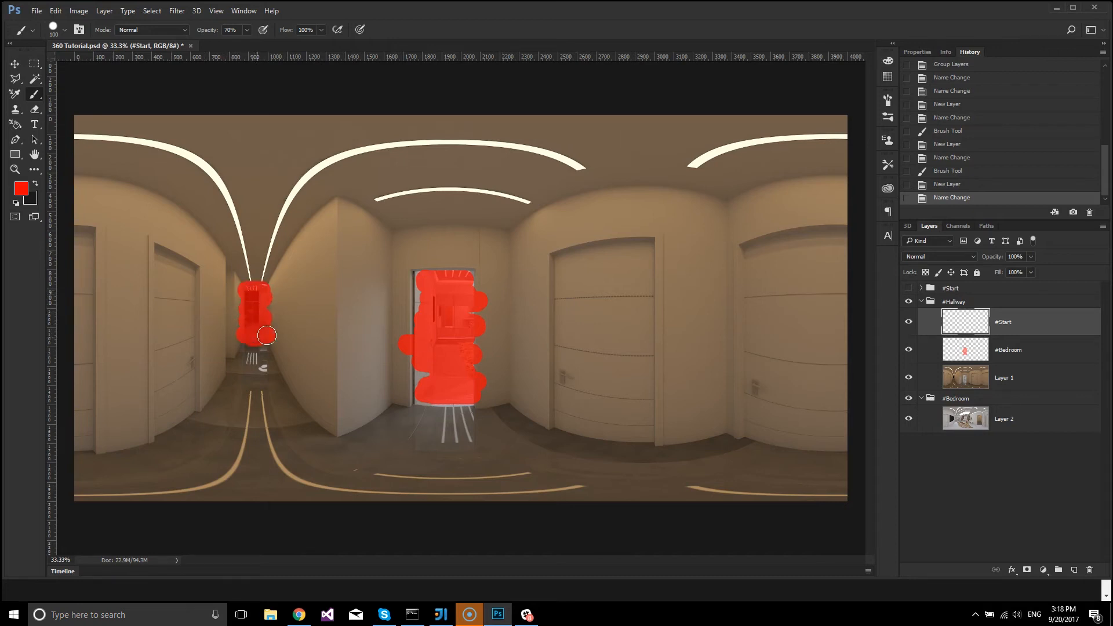
Hide the painted #Start and #Bedroom layers, and hide and collapse the #Hallway group.
{"action": "left_click", "coordinate": [909, 321]}
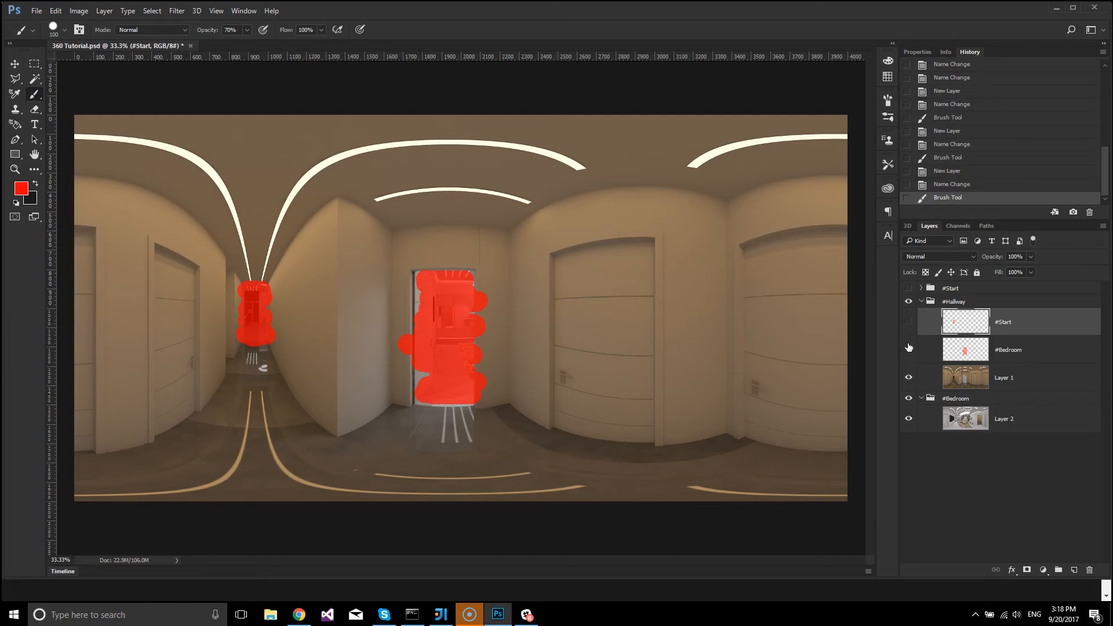
{"action": "left_click", "coordinate": [909, 349]}
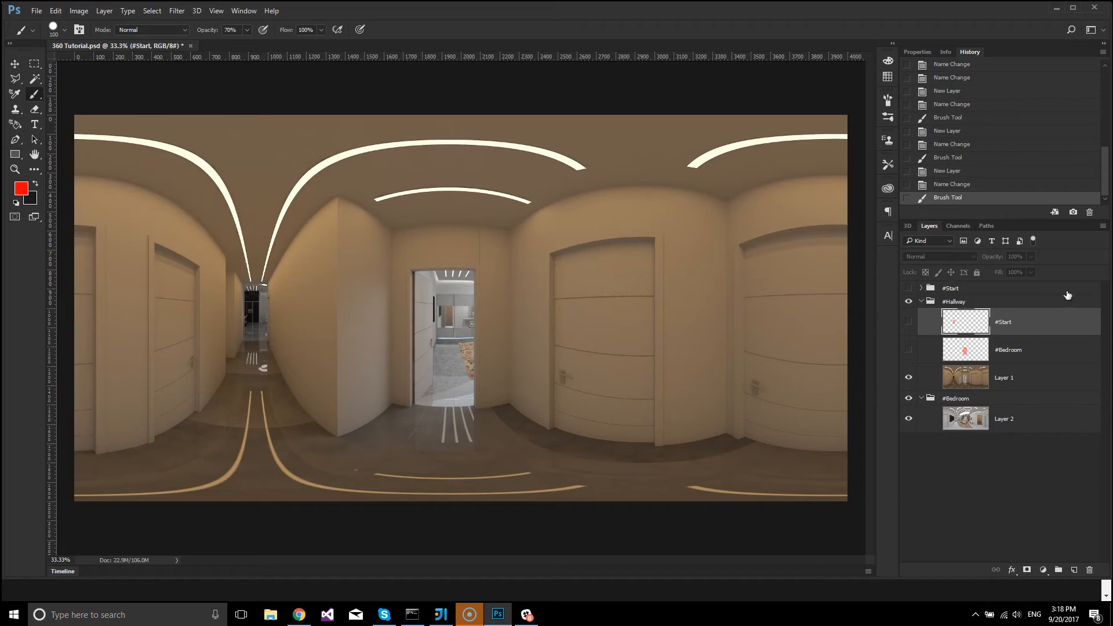
{"action": "left_click", "coordinate": [908, 302]}
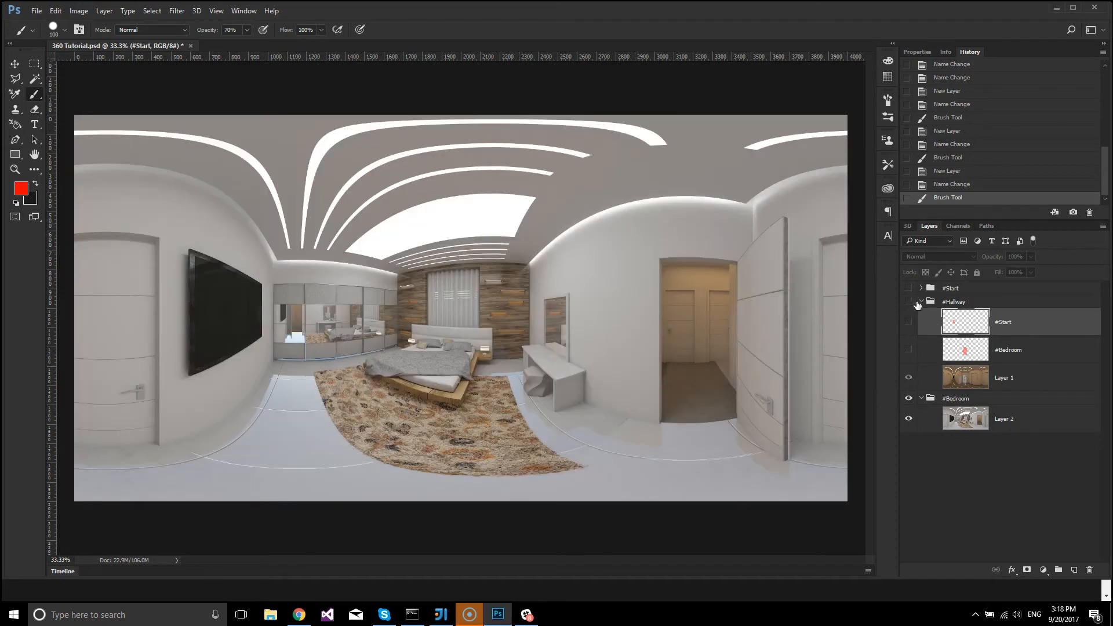
{"action": "left_click", "coordinate": [921, 302]}
Add a new layer named "#Hallway" above the bedroom image in the #Bedroom group.
{"action": "left_click", "coordinate": [982, 315]}
{"action": "left_click", "coordinate": [1074, 570]}
{"action": "double_click", "coordinate": [1004, 335]}
{"action": "type", "text": "#Hallway"}
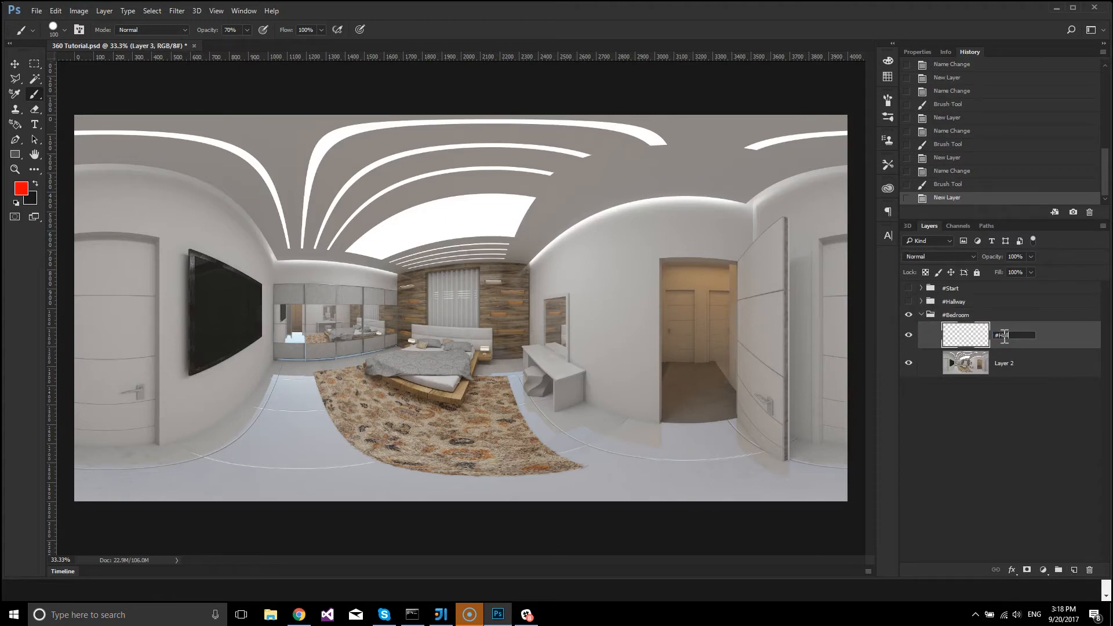
{"action": "key", "text": "Return"}
Paint the bedroom's open doorway red with a 300 px brush on the #Hallway layer, and hide that layer.
{"action": "key", "text": "bracketright"}
{"action": "key", "text": "bracketright"}
{"action": "key", "text": "bracketright"}
{"action": "key", "text": "bracketright"}
{"action": "key", "text": "bracketright"}
{"action": "key", "text": "bracketright"}
{"action": "mouse_move", "coordinate": [687, 292]}
{"action": "left_mouse_down"}
{"action": "mouse_move", "coordinate": [719, 292]}
{"action": "mouse_move", "coordinate": [698, 301]}
{"action": "mouse_move", "coordinate": [715, 321]}
{"action": "mouse_move", "coordinate": [705, 386]}
{"action": "left_mouse_up"}
{"action": "left_click", "coordinate": [909, 336]}
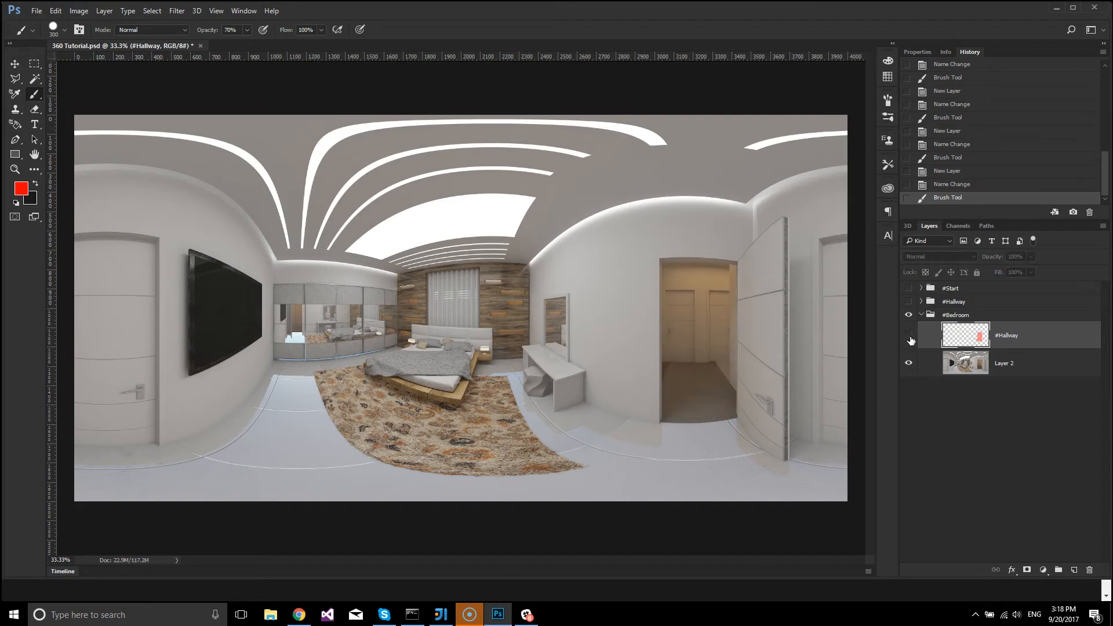
Expand the #Hallway and #Start groups and make both groups visible.
{"action": "left_click", "coordinate": [922, 301]}
{"action": "left_click", "coordinate": [921, 288]}
{"action": "left_click", "coordinate": [908, 288]}
{"action": "left_click", "coordinate": [909, 357]}
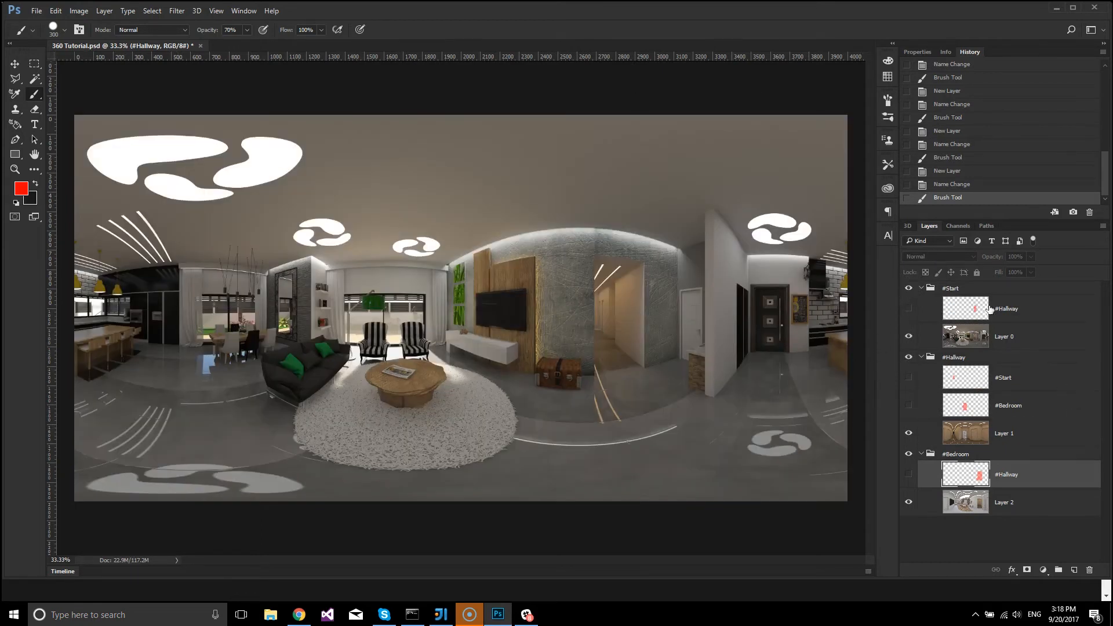
Check the painted #Hallway hotspot in the #Start group and the images of the room groups by toggling their visibility.
{"action": "left_click", "coordinate": [909, 310]}
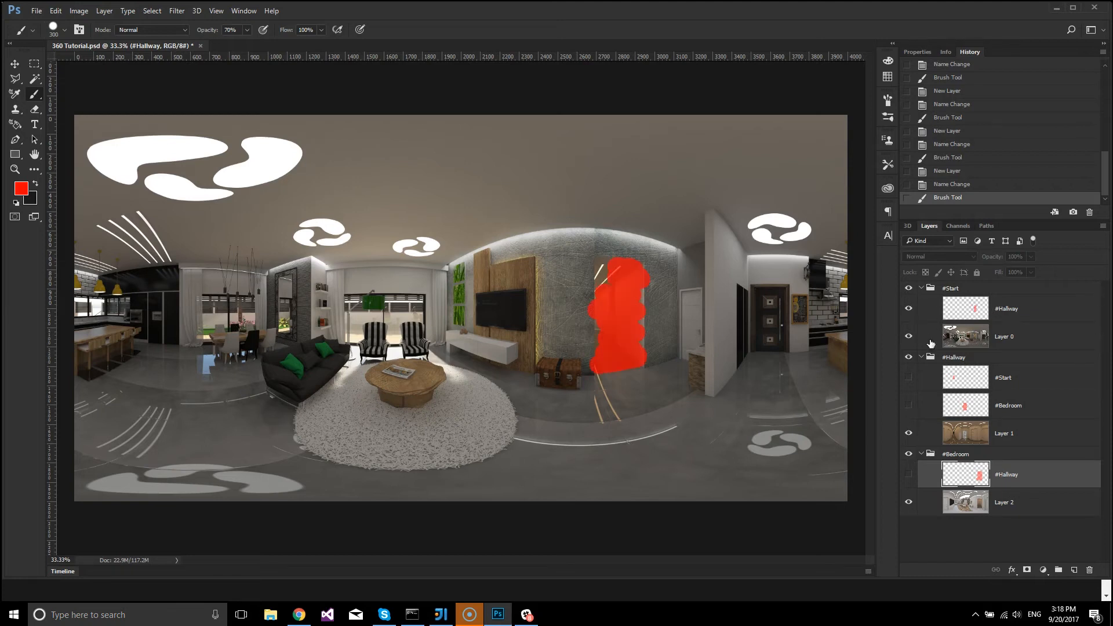
{"action": "left_click", "coordinate": [907, 310]}
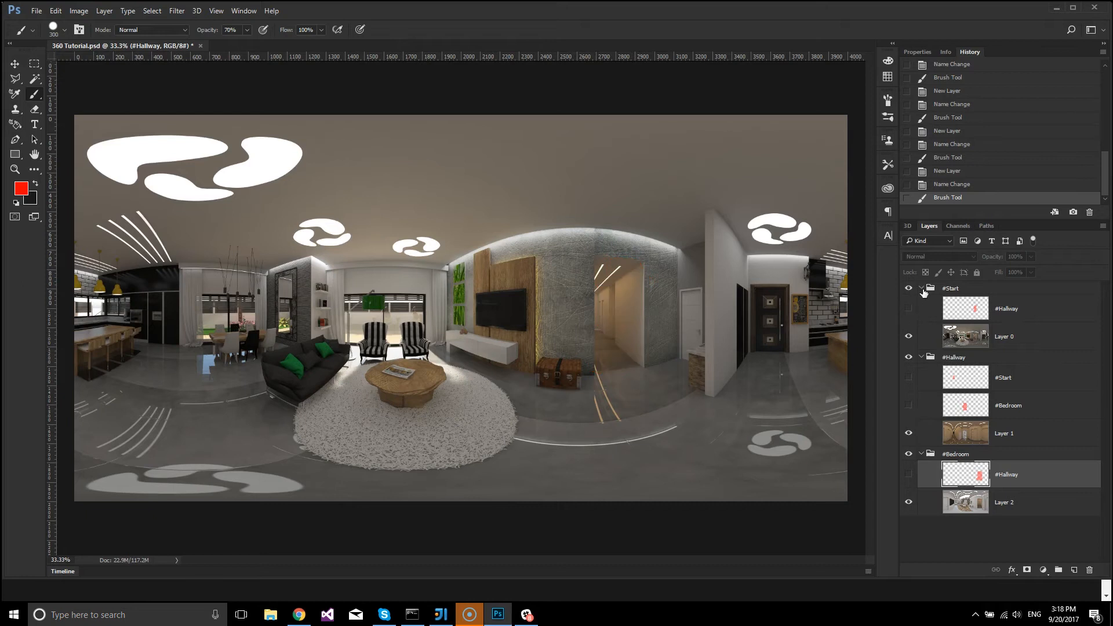
{"action": "left_click", "coordinate": [908, 288]}
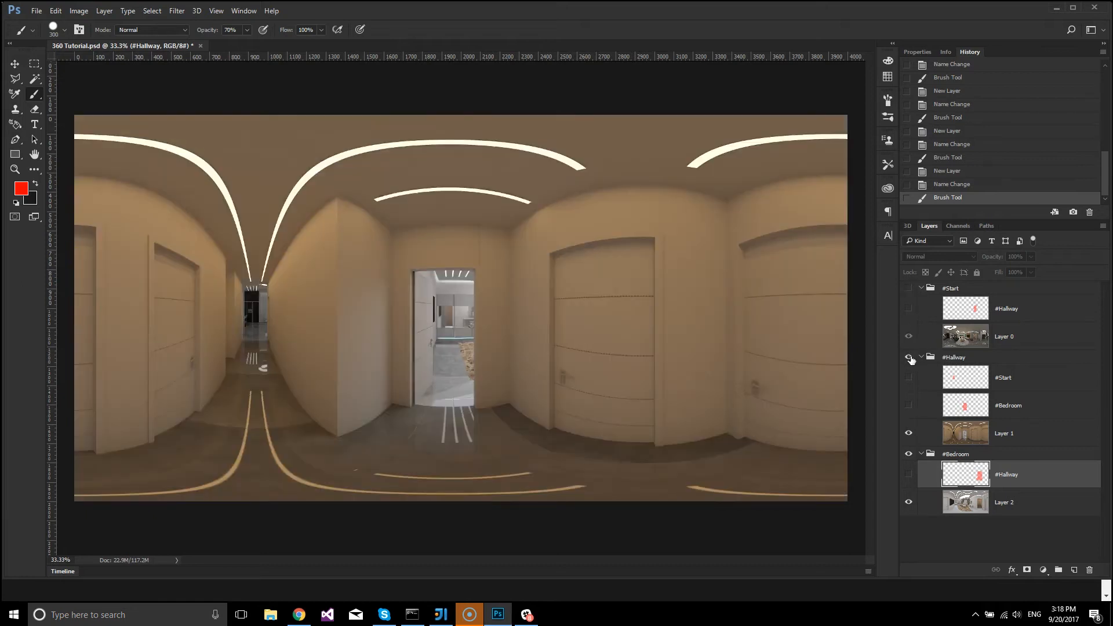
{"action": "left_click", "coordinate": [909, 358]}
{"action": "left_click", "coordinate": [908, 358]}
{"action": "left_click", "coordinate": [909, 288]}
Collapse the #Start, #Hallway and #Bedroom groups and save the document.
{"action": "left_click", "coordinate": [921, 289]}
{"action": "left_click", "coordinate": [921, 302]}
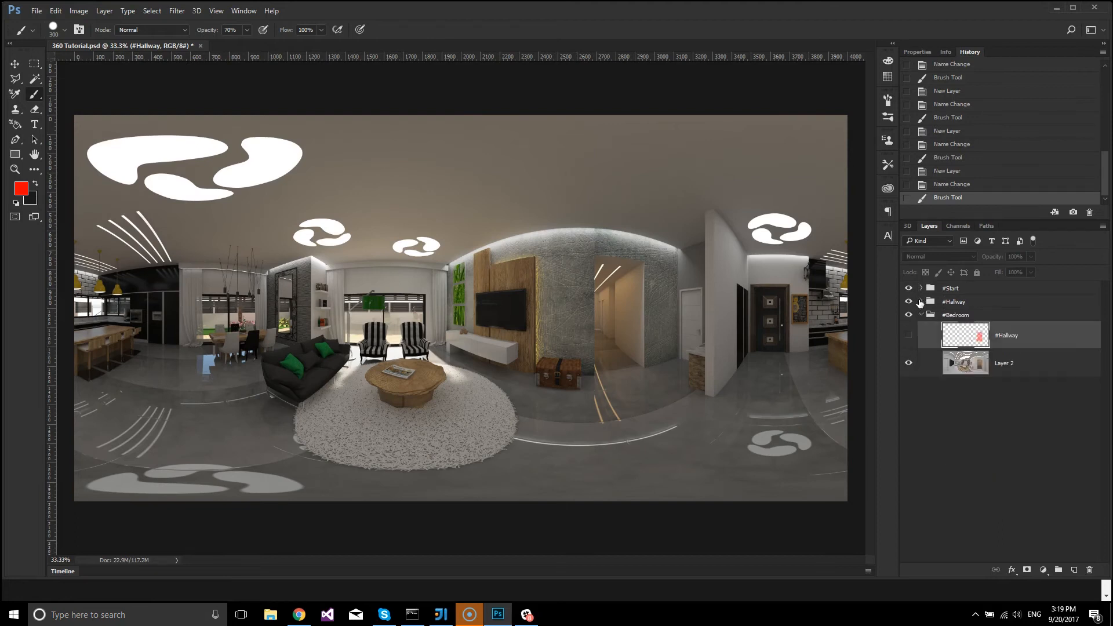
{"action": "left_click", "coordinate": [922, 315]}
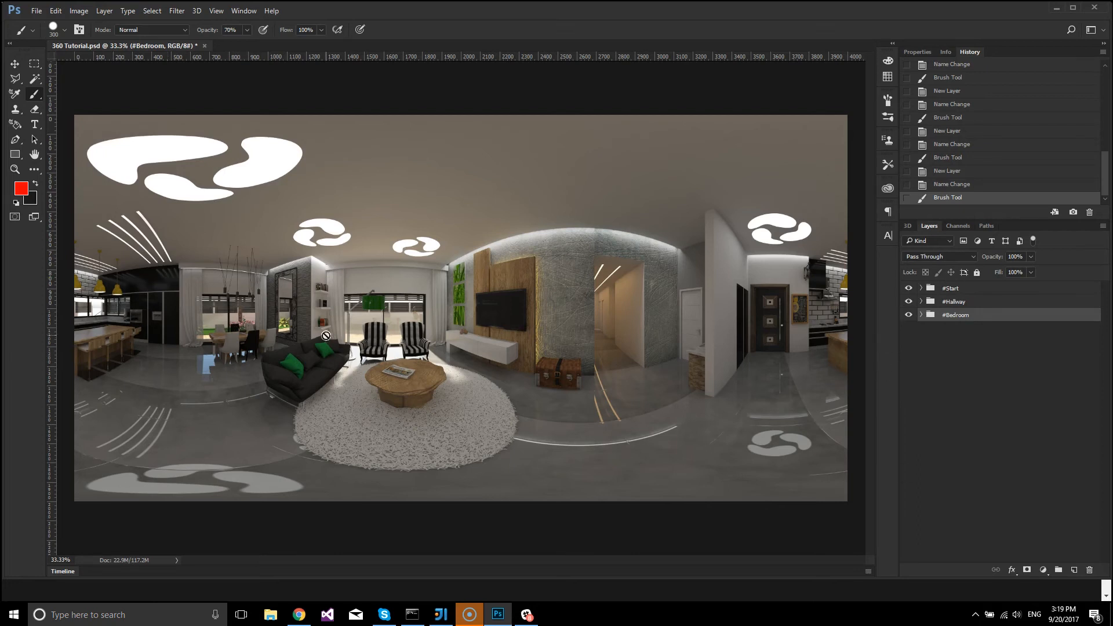
{"action": "key", "text": "ctrl+s"}
Open the VideoFlow extension and enlarge its area above the layer list.
{"action": "left_click", "coordinate": [240, 12]}
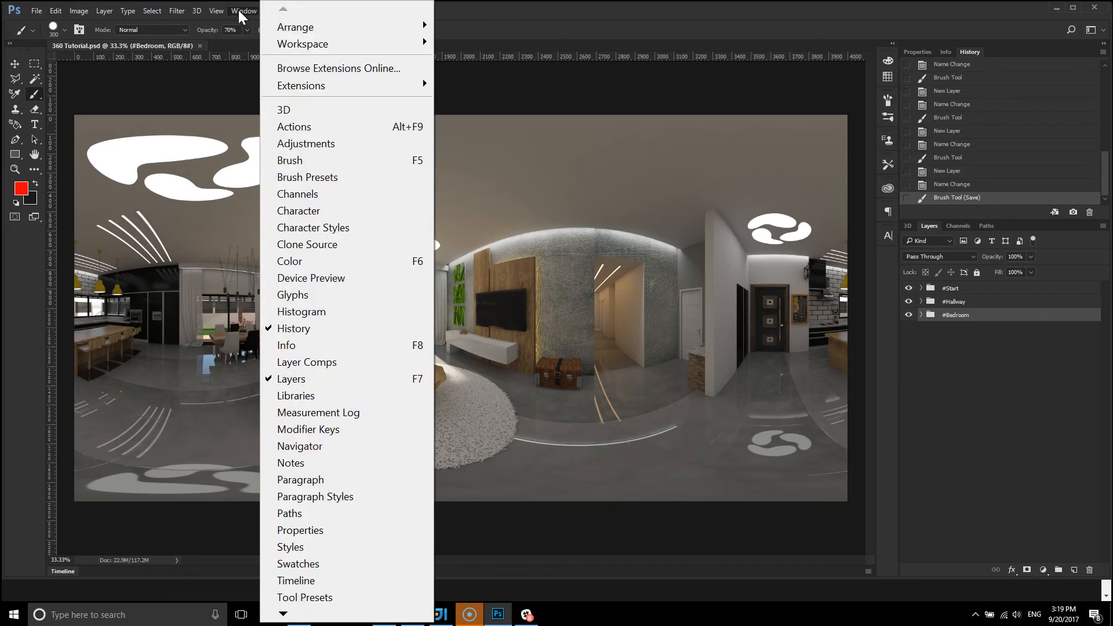
{"action": "mouse_move", "coordinate": [274, 89]}
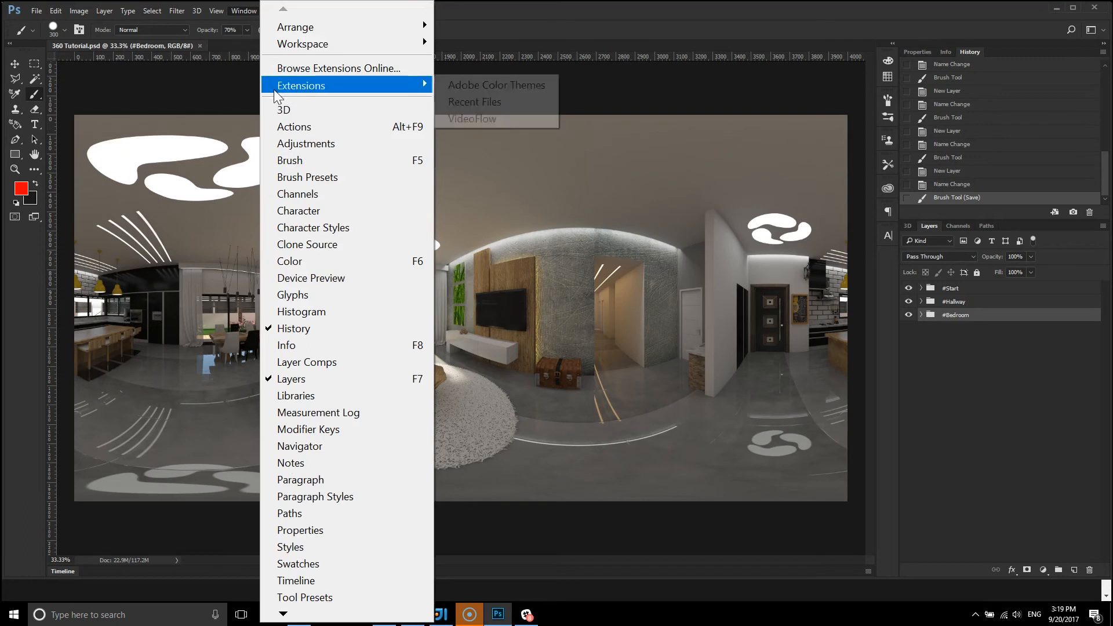
{"action": "left_click", "coordinate": [473, 121]}
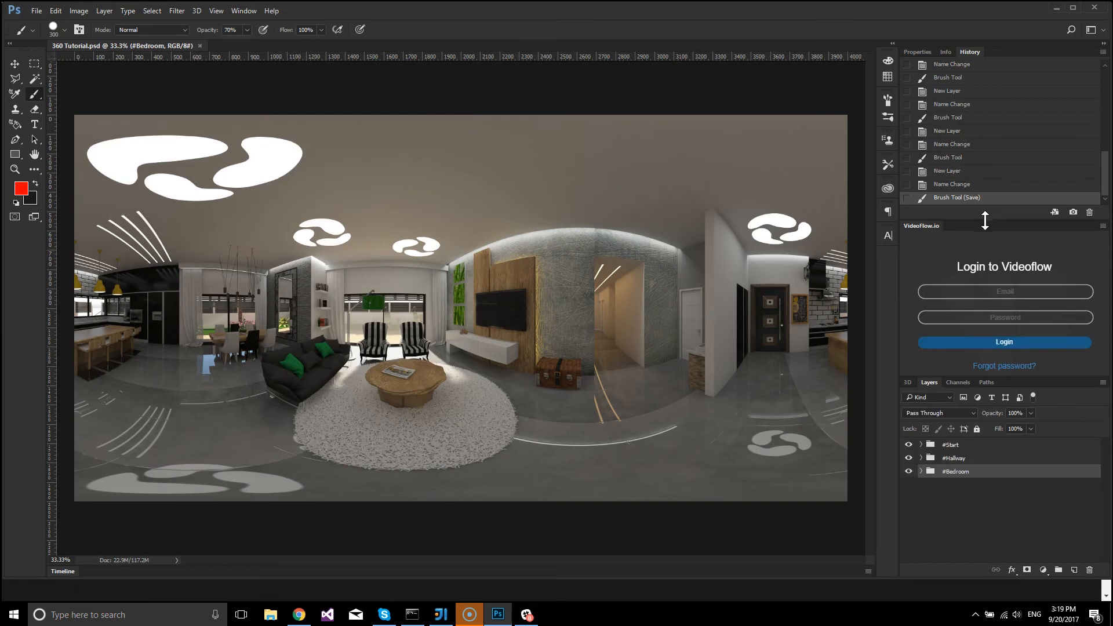
{"action": "left_click_drag", "start_coordinate": [989, 219], "coordinate": [989, 164]}
Log in to Videoflow with the account's e-mail and password.
{"action": "left_click", "coordinate": [1007, 232]}
{"action": "key", "text": "Tab"}
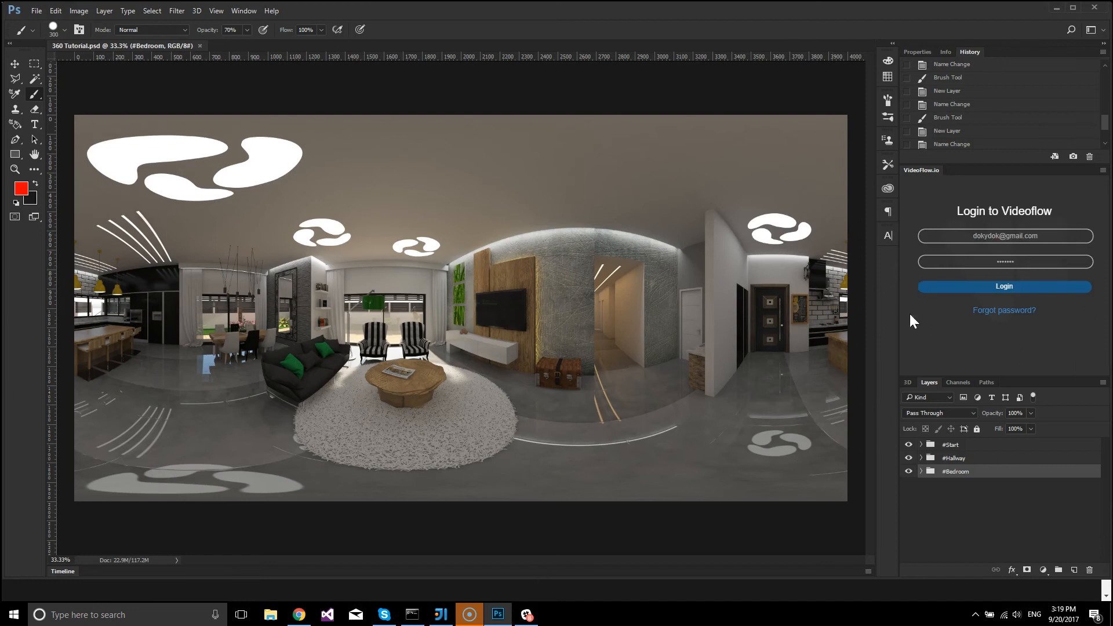
{"action": "left_click", "coordinate": [984, 288]}
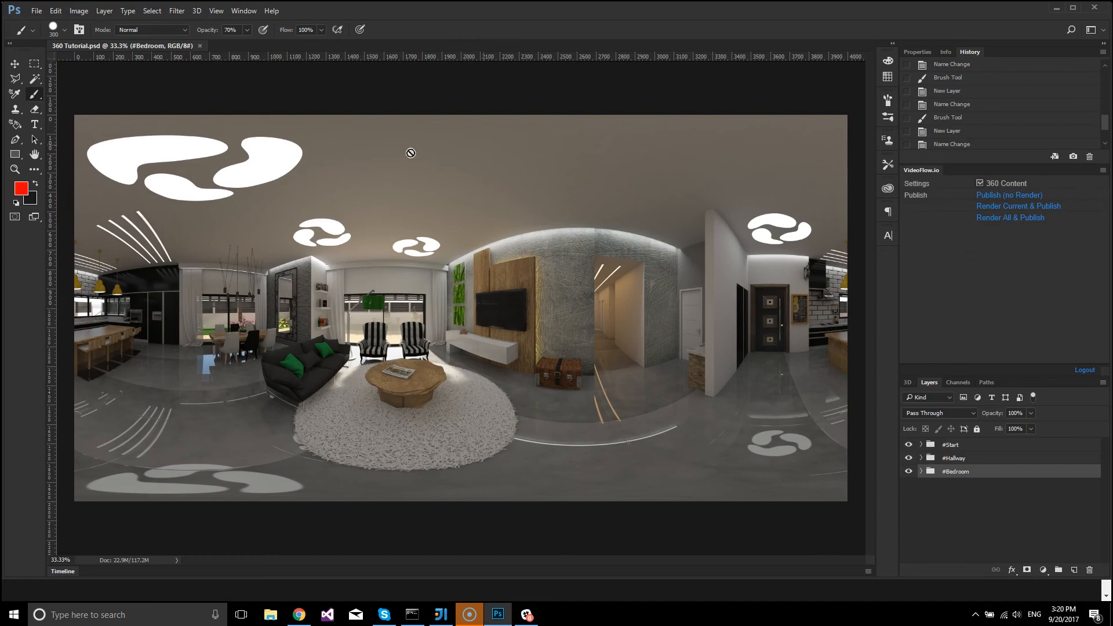
Render and publish all rooms as 360 content, and open the published 360 Tutorial project in Chrome.
{"action": "left_click", "coordinate": [990, 217]}
{"action": "left_click", "coordinate": [300, 617]}
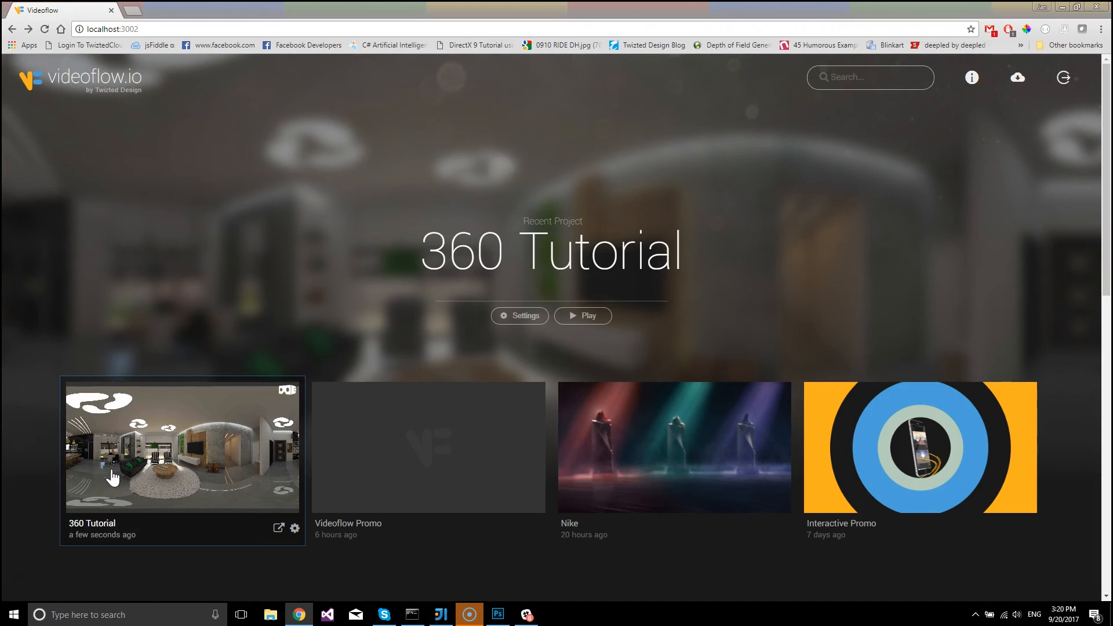
{"action": "left_click", "coordinate": [183, 450]}
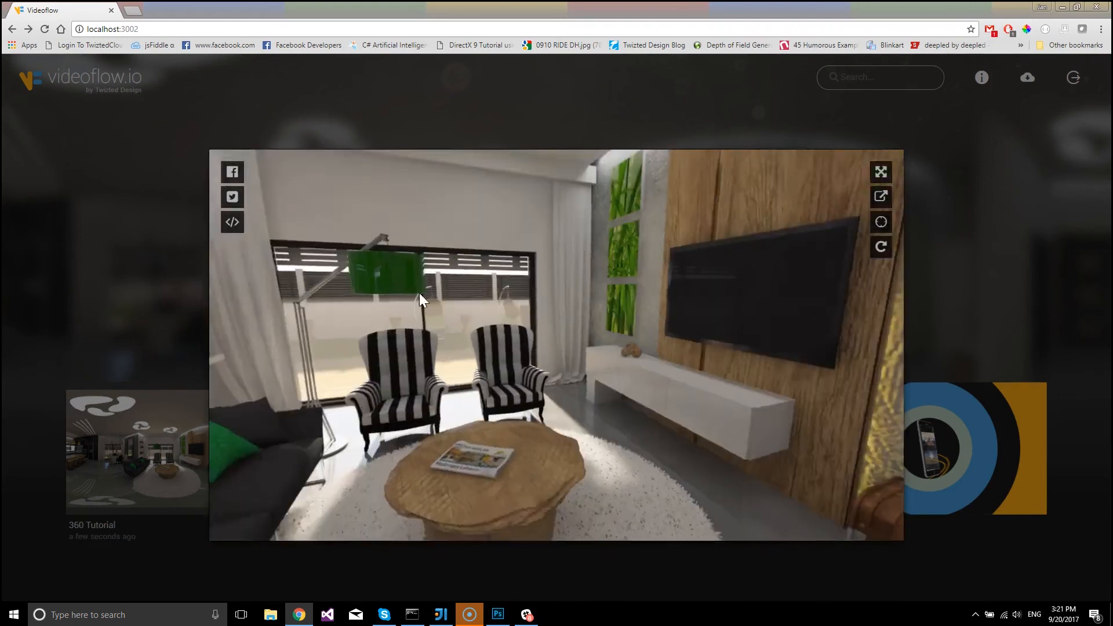
Test the tour from the living room through the hallway hotspot into the bedroom, looking around each room.
{"action": "left_click_drag", "start_coordinate": [419, 293], "coordinate": [487, 348]}
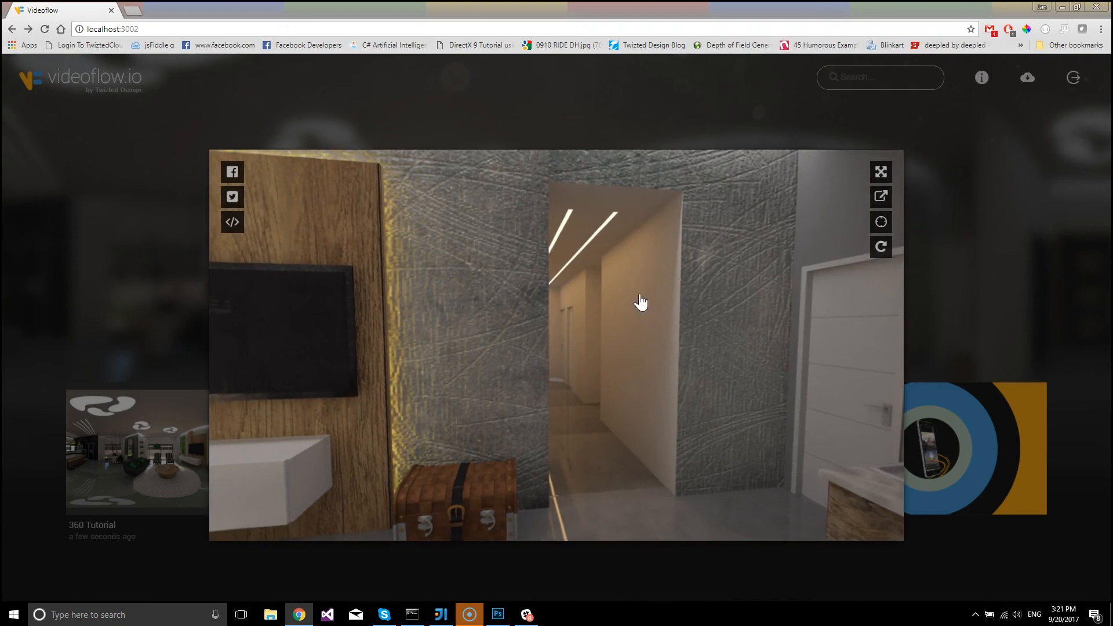
{"action": "left_click", "coordinate": [604, 331]}
{"action": "left_click_drag", "start_coordinate": [423, 376], "coordinate": [722, 228]}
{"action": "left_click", "coordinate": [485, 296]}
{"action": "left_click_drag", "start_coordinate": [694, 269], "coordinate": [308, 350]}
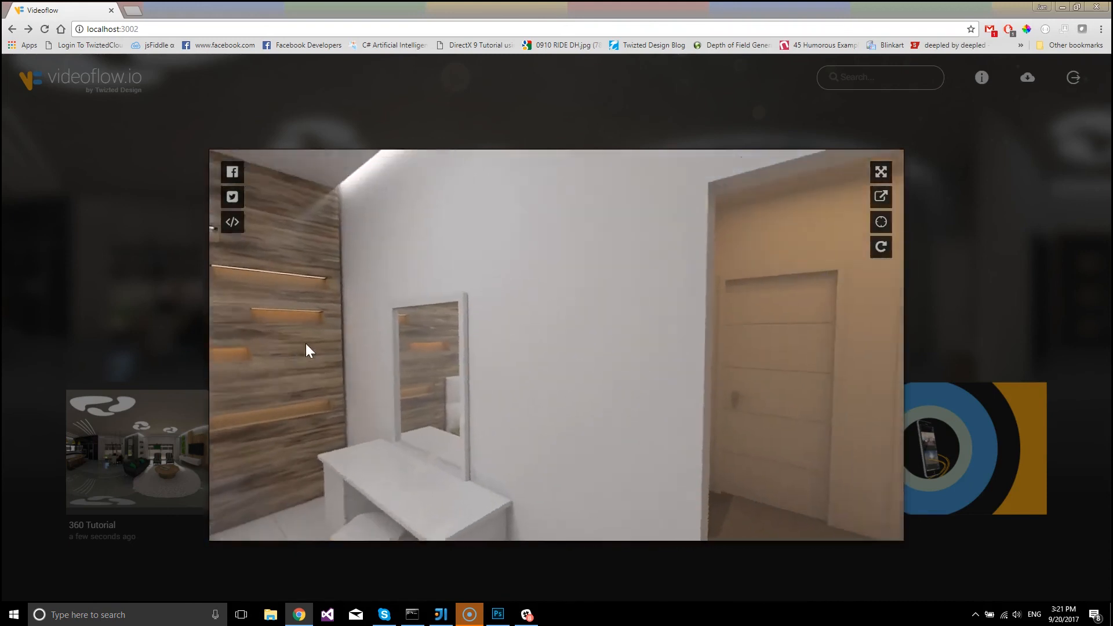
Test the return route from the bedroom through the hallway to the living room and look around there.
{"action": "left_click", "coordinate": [765, 331]}
{"action": "left_click_drag", "start_coordinate": [686, 392], "coordinate": [531, 374]}
{"action": "left_click", "coordinate": [456, 268]}
{"action": "left_click_drag", "start_coordinate": [457, 268], "coordinate": [368, 340]}
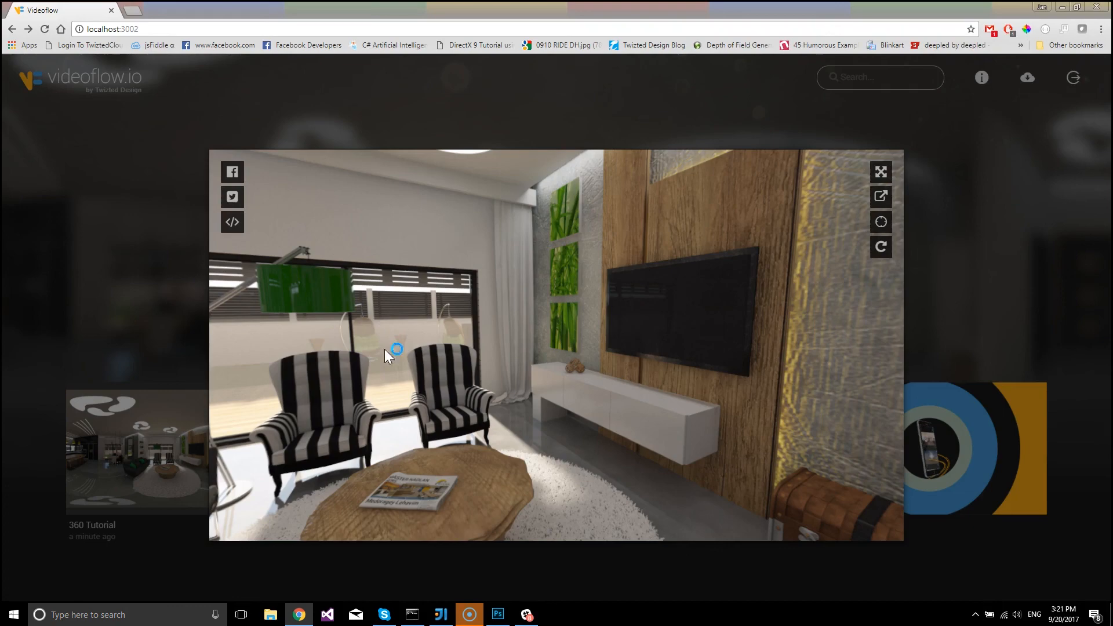
{"action": "left_click_drag", "start_coordinate": [731, 351], "coordinate": [795, 351]}
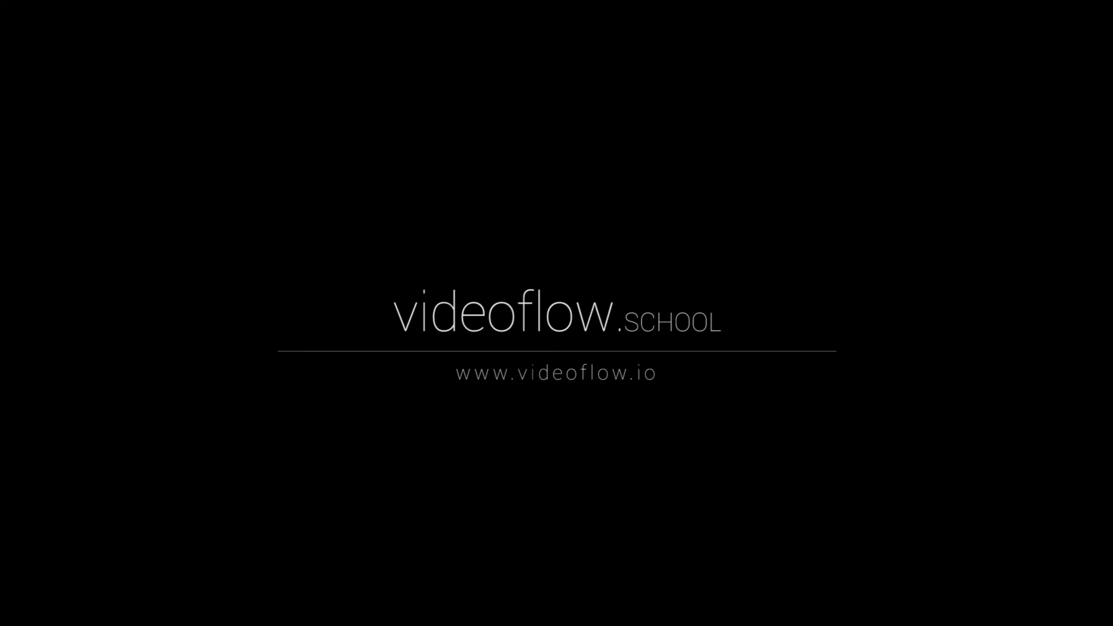